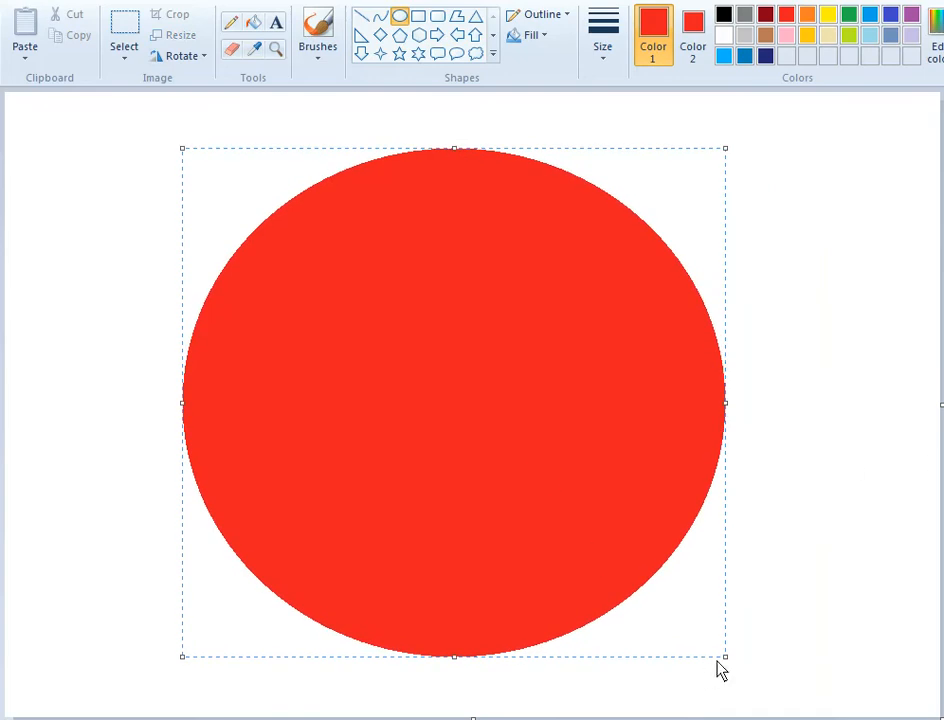
Slightly enlarge the red circle and nudge it toward the upper middle of the canvas.
drag(725, 657, 742, 678)
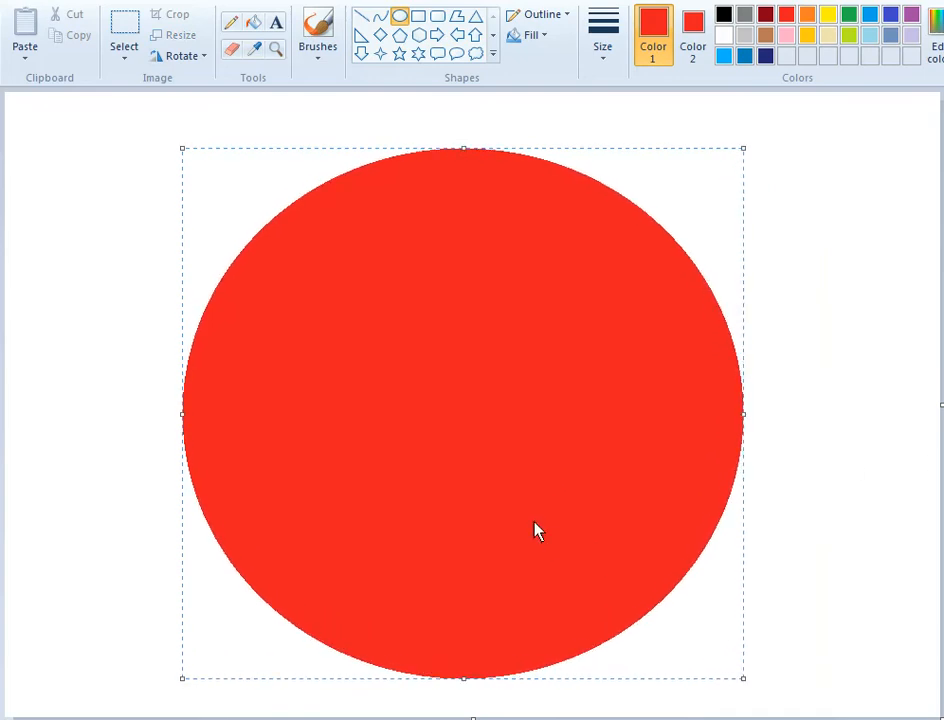
drag(535, 520, 530, 510)
click(919, 533)
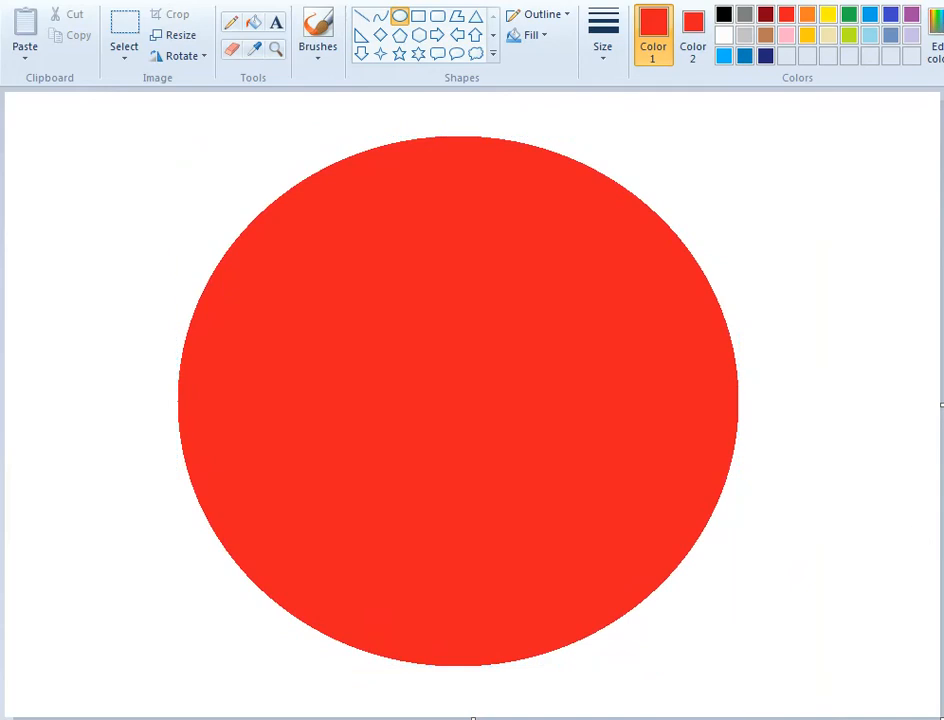
Set Color 1 to red 238, green 34, blue 45 and draw a second ellipse overlapping the red circle.
click(934, 50)
drag(805, 387, 805, 377)
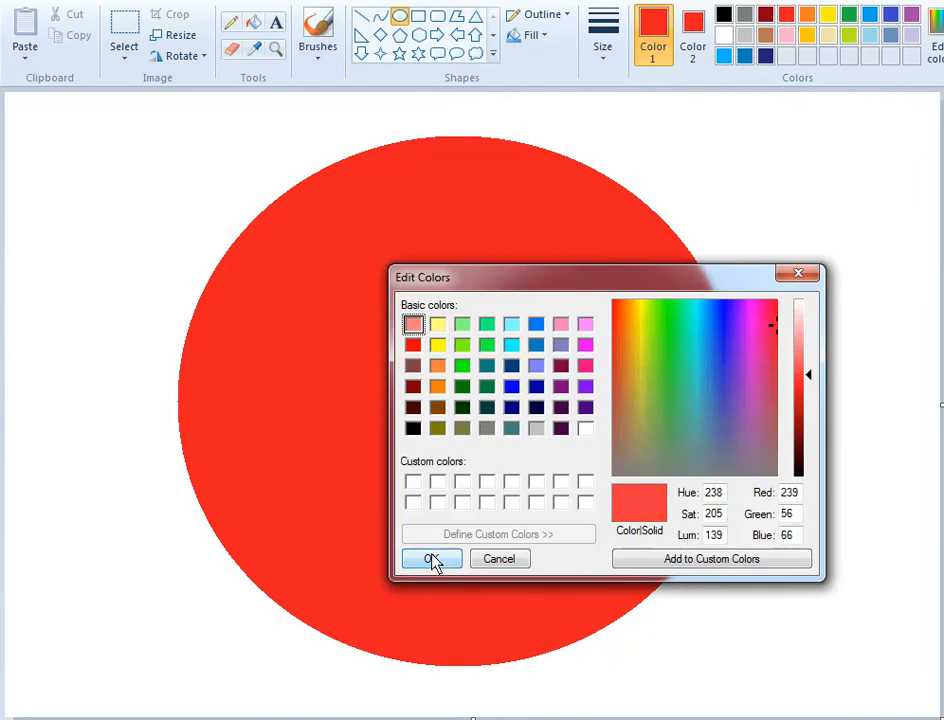
click(805, 386)
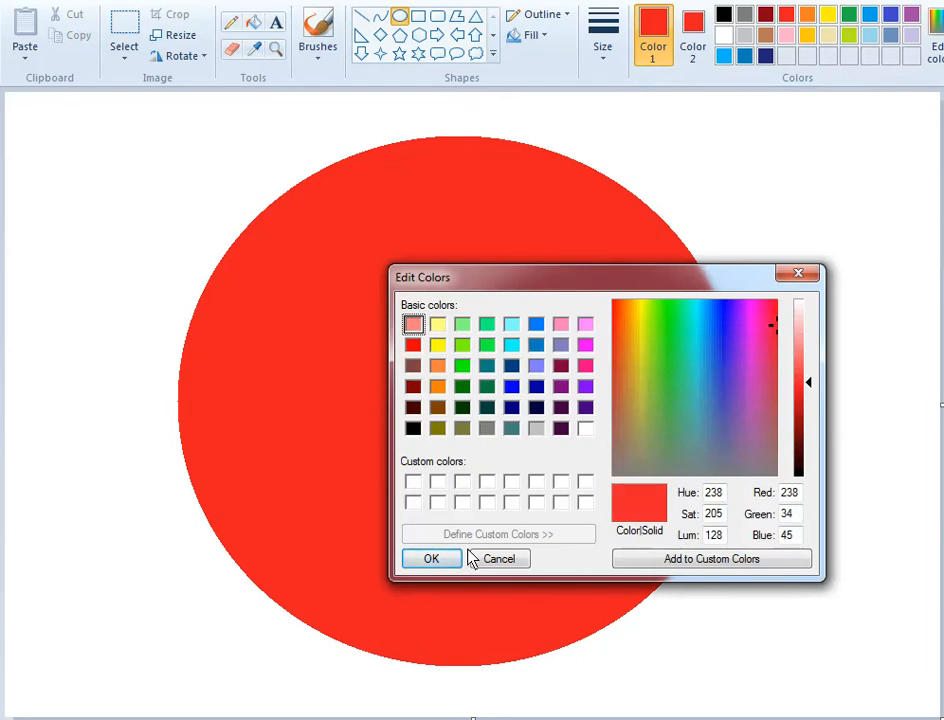
click(436, 557)
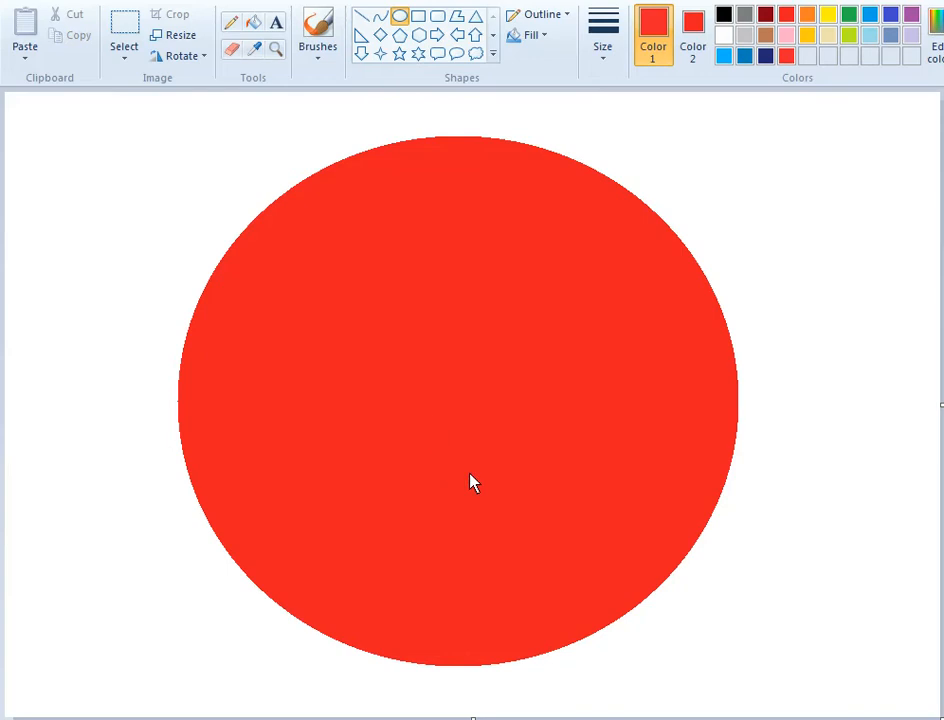
mouse_move(280, 245)
mouse_down()
mouse_move(662, 718)
mouse_move(806, 709)
mouse_up()
Set Color 2, the second ellipse's fill, to a lighter red with red 240, green 62, blue 70.
click(695, 55)
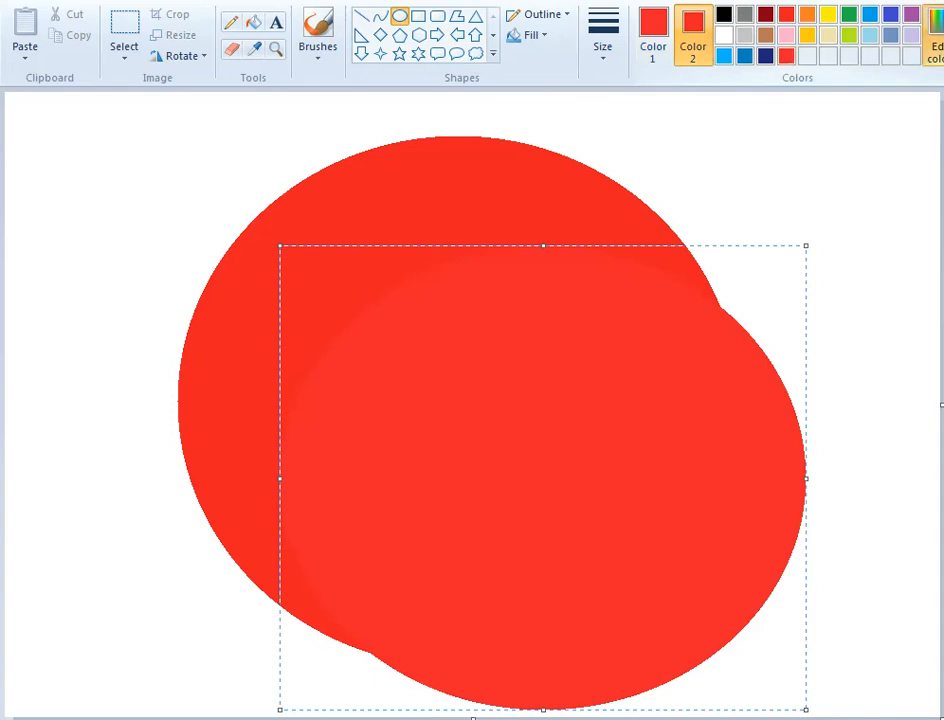
click(936, 45)
drag(807, 381, 808, 378)
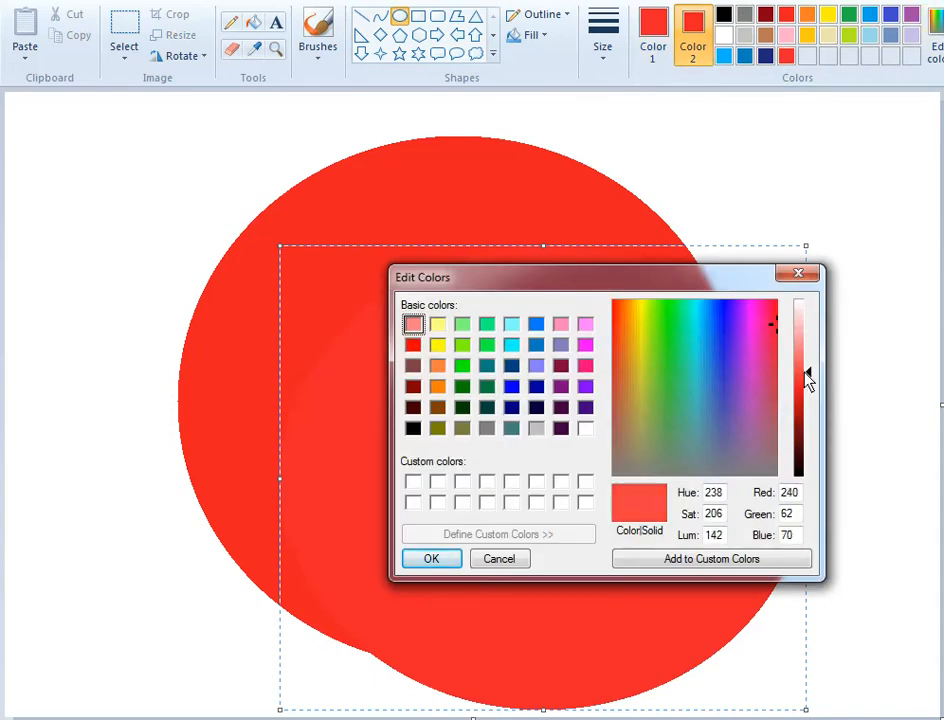
click(445, 560)
Centre the lighter ellipse inside the red circle and resize its sides to leave an even red ring.
mouse_move(524, 592)
mouse_down()
mouse_move(529, 535)
mouse_move(499, 493)
mouse_up()
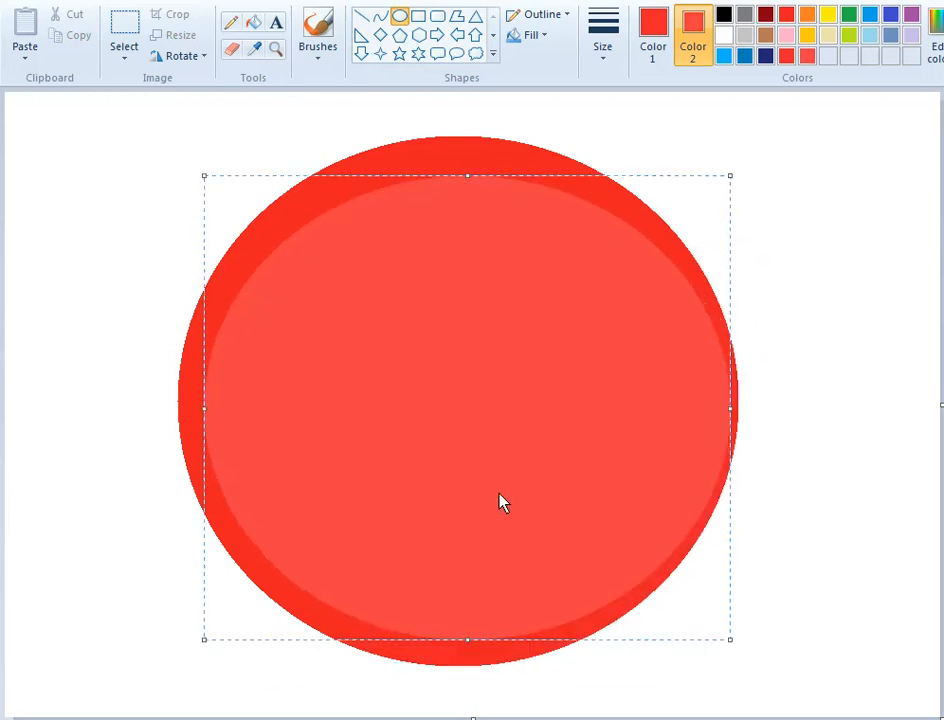
drag(734, 646, 704, 641)
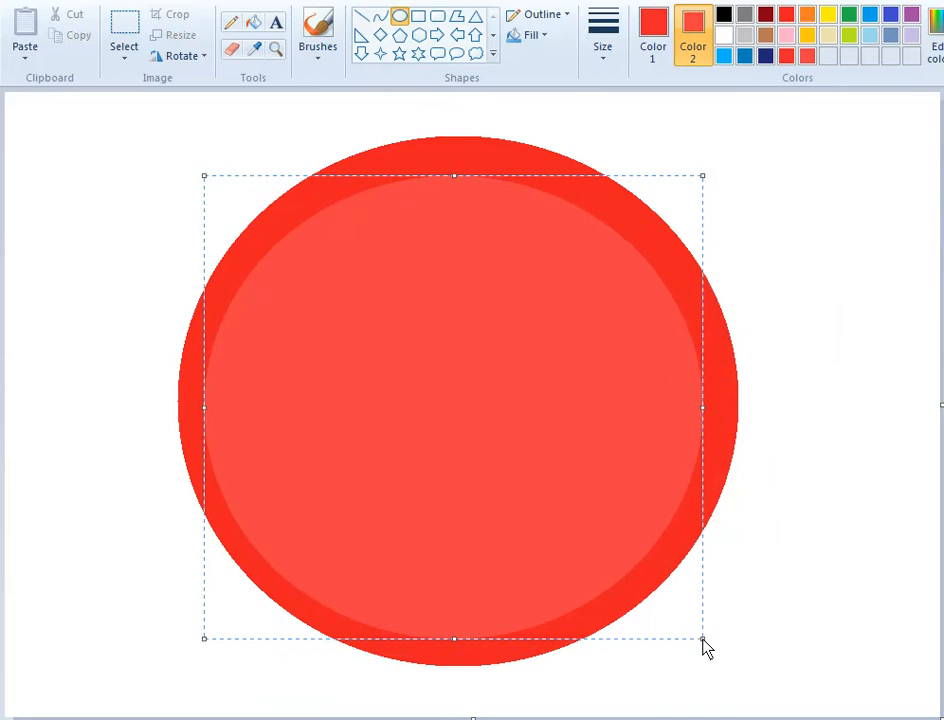
drag(202, 413, 213, 416)
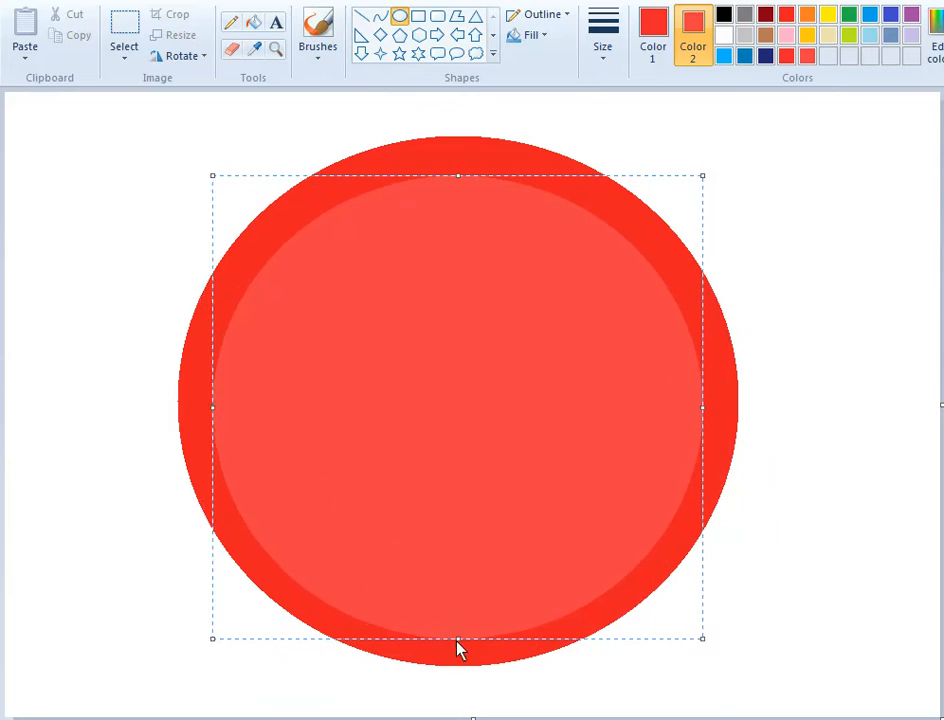
mouse_move(456, 640)
mouse_down()
mouse_move(461, 622)
mouse_move(468, 630)
mouse_up()
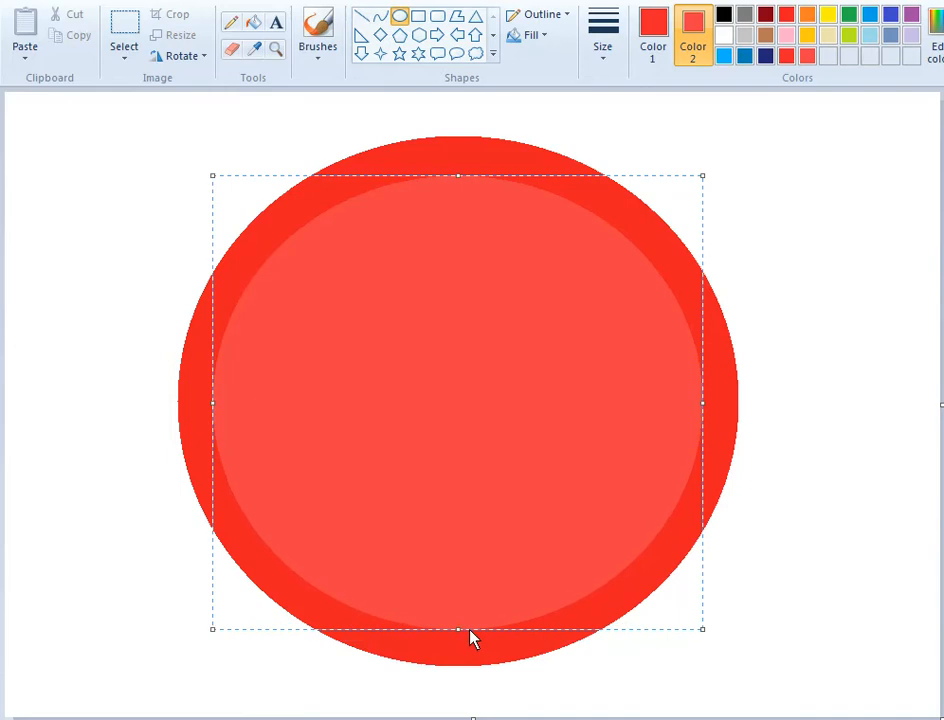
drag(709, 414, 704, 416)
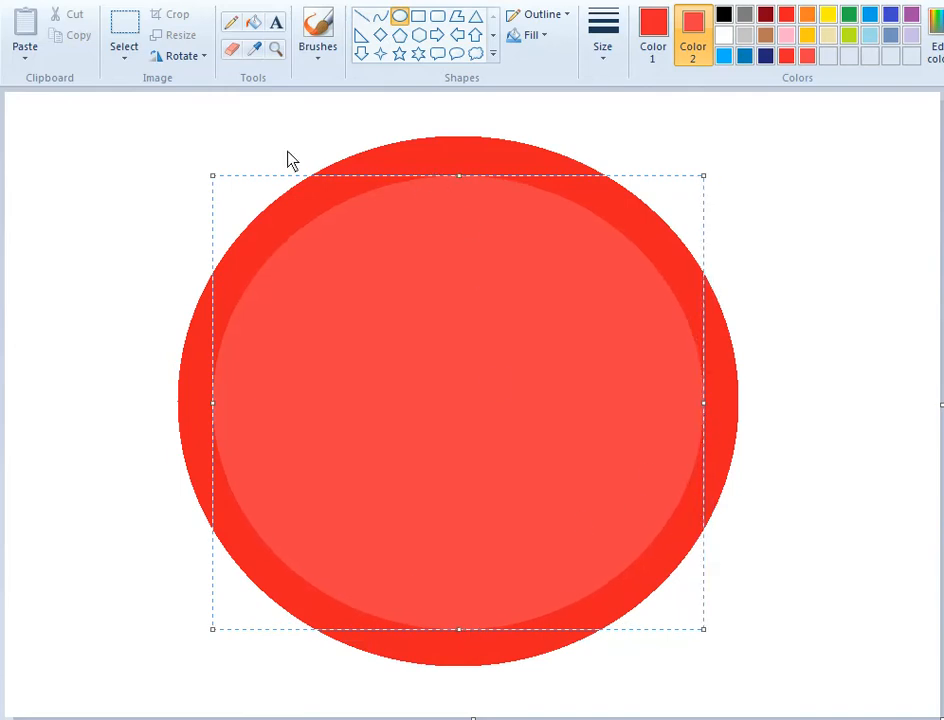
click(123, 170)
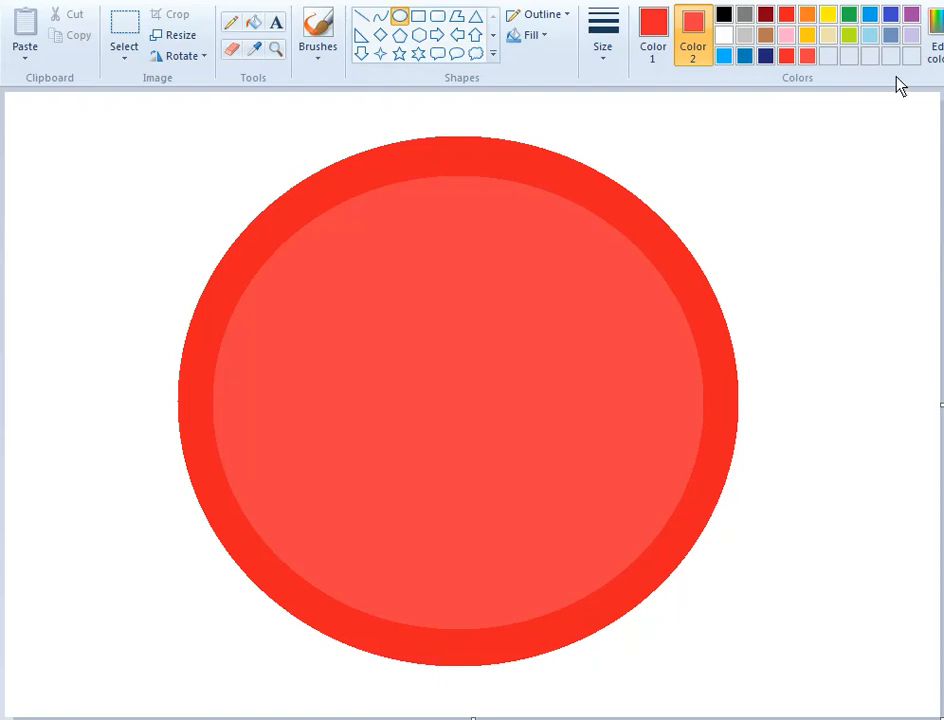
Set Color 2 to red 242, green 87, blue 95 and draw a third, smaller circle centred inside the second.
click(933, 52)
click(806, 372)
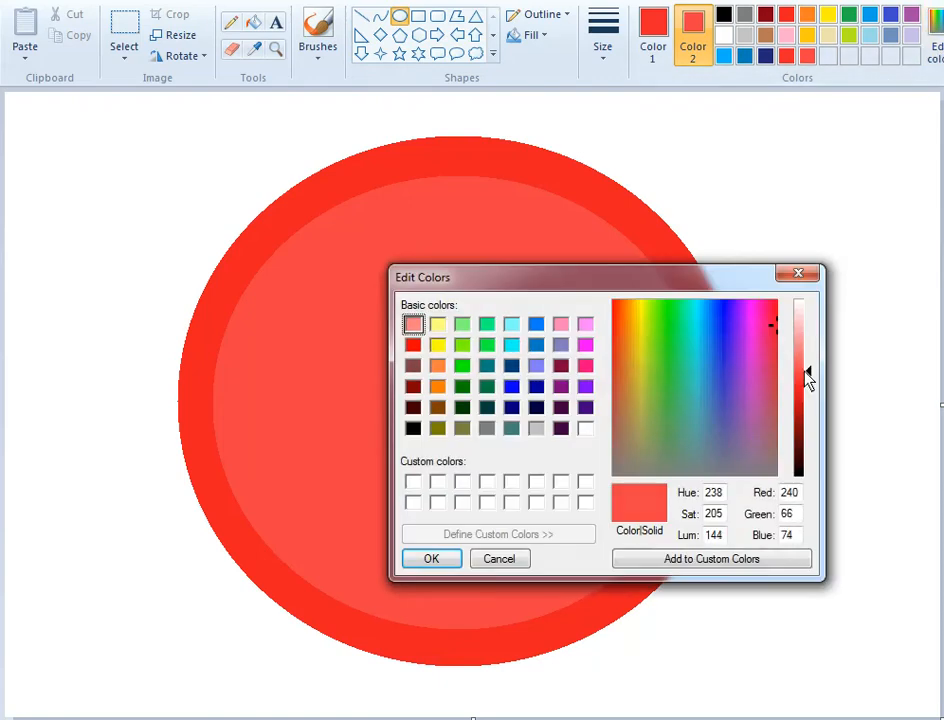
drag(806, 371, 806, 363)
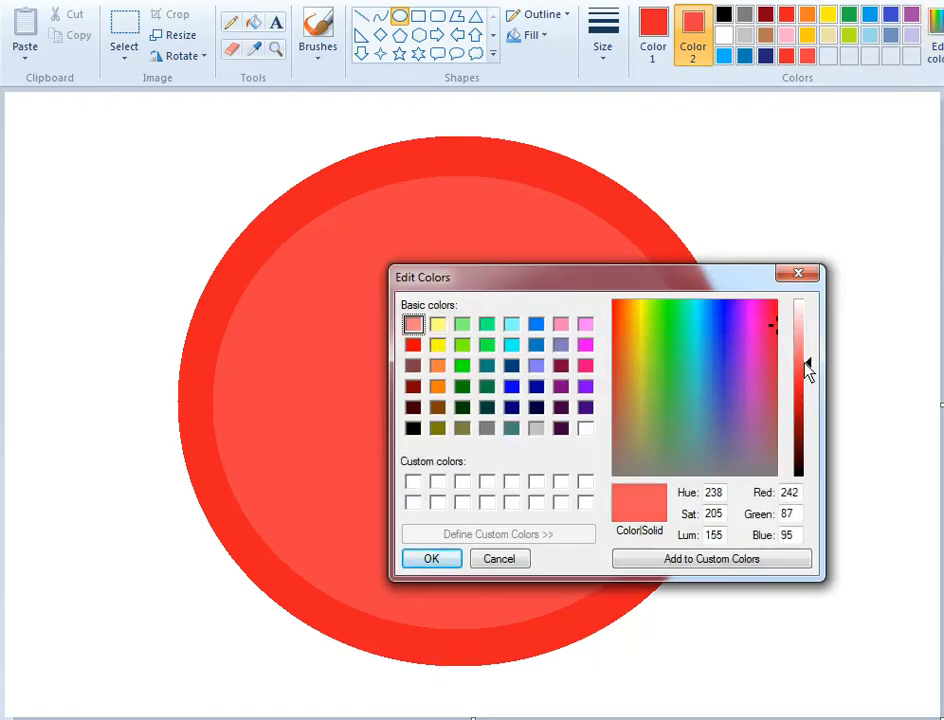
click(428, 560)
drag(316, 285, 708, 666)
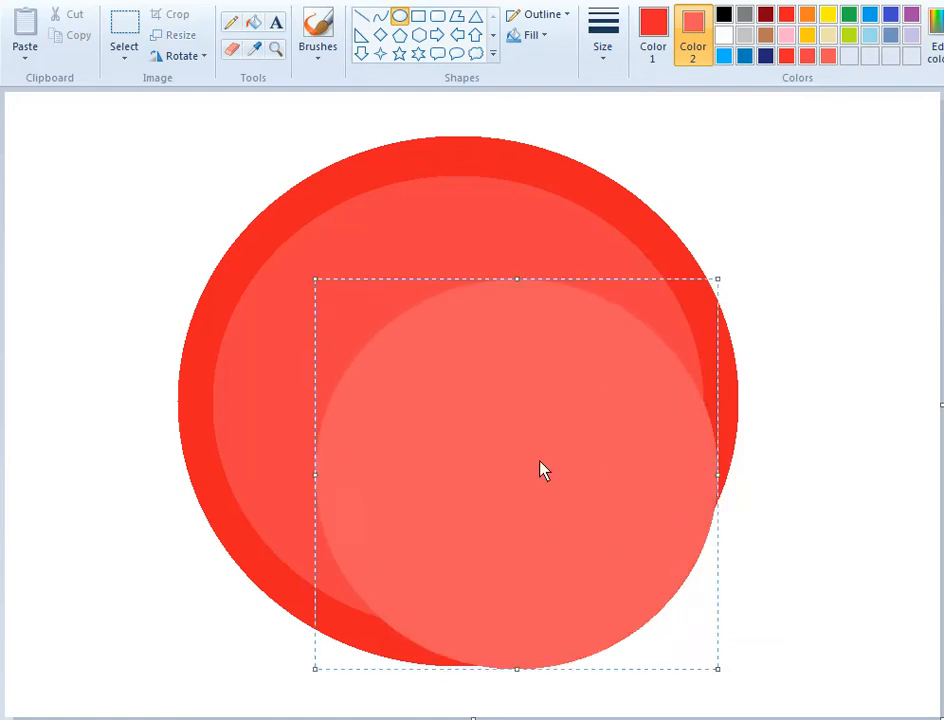
drag(541, 470, 479, 391)
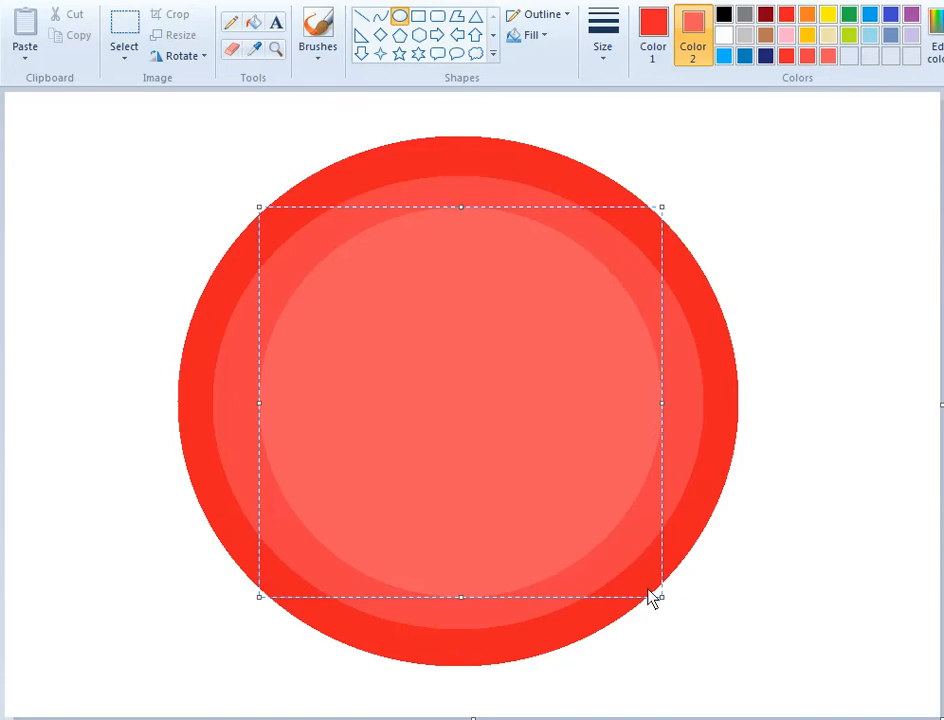
click(745, 535)
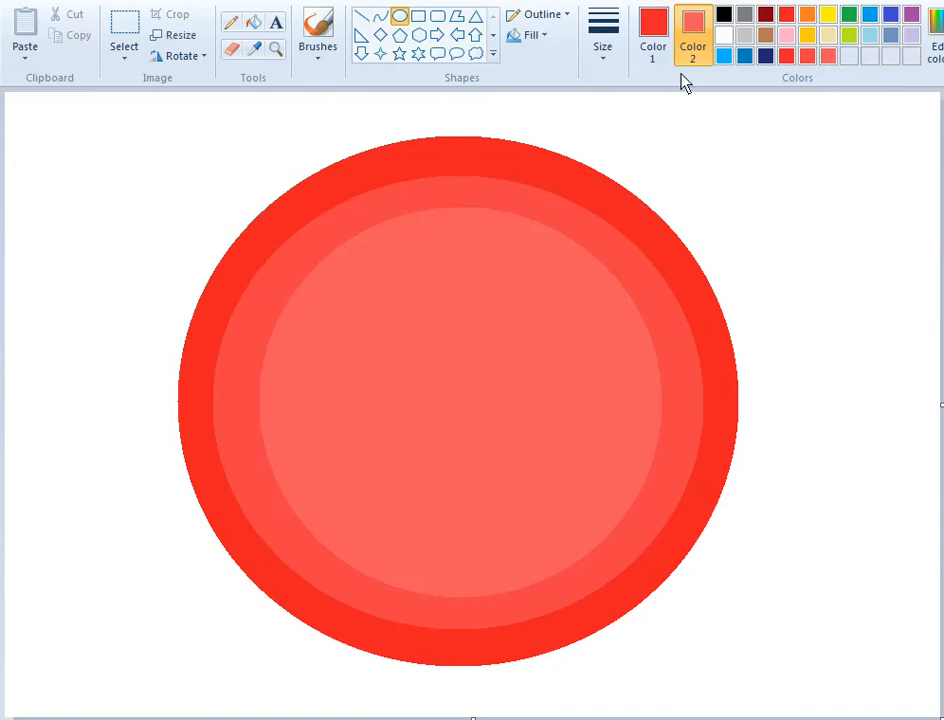
Lighten Color 2 to a paler pink and draw a fourth, smaller ellipse inside the third circle.
click(937, 60)
drag(810, 362, 807, 346)
click(455, 558)
drag(362, 311, 620, 550)
drag(527, 447, 480, 421)
drag(572, 511, 615, 572)
drag(521, 448, 516, 428)
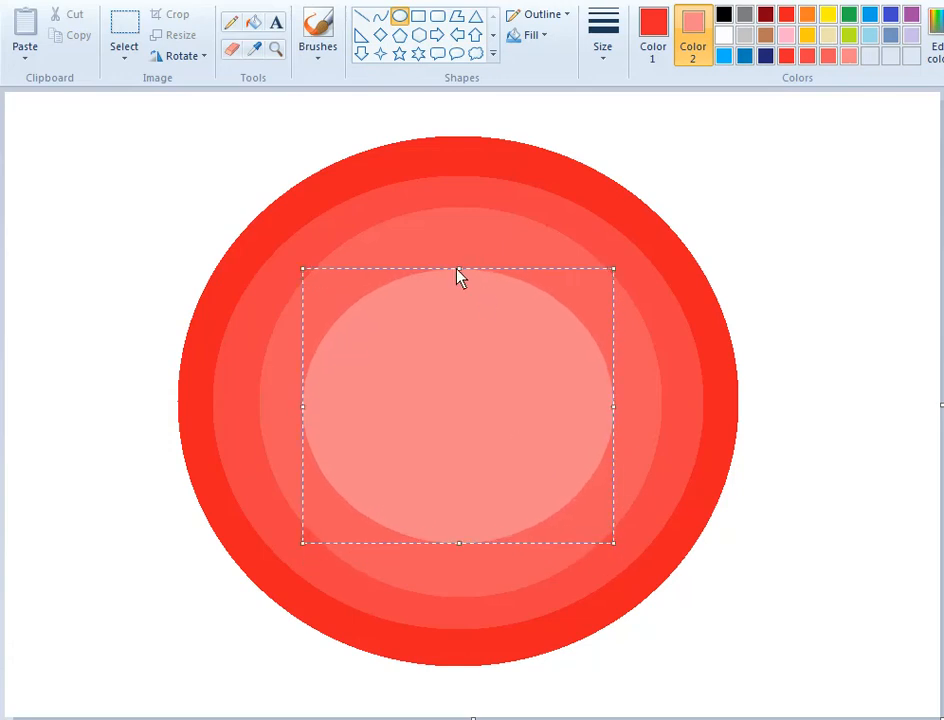
Stretch and reposition the pale pink ellipse until it forms a circle with a thin, even ring around it.
drag(457, 270, 459, 244)
mouse_move(459, 373)
mouse_down()
mouse_move(478, 402)
mouse_move(463, 387)
mouse_up()
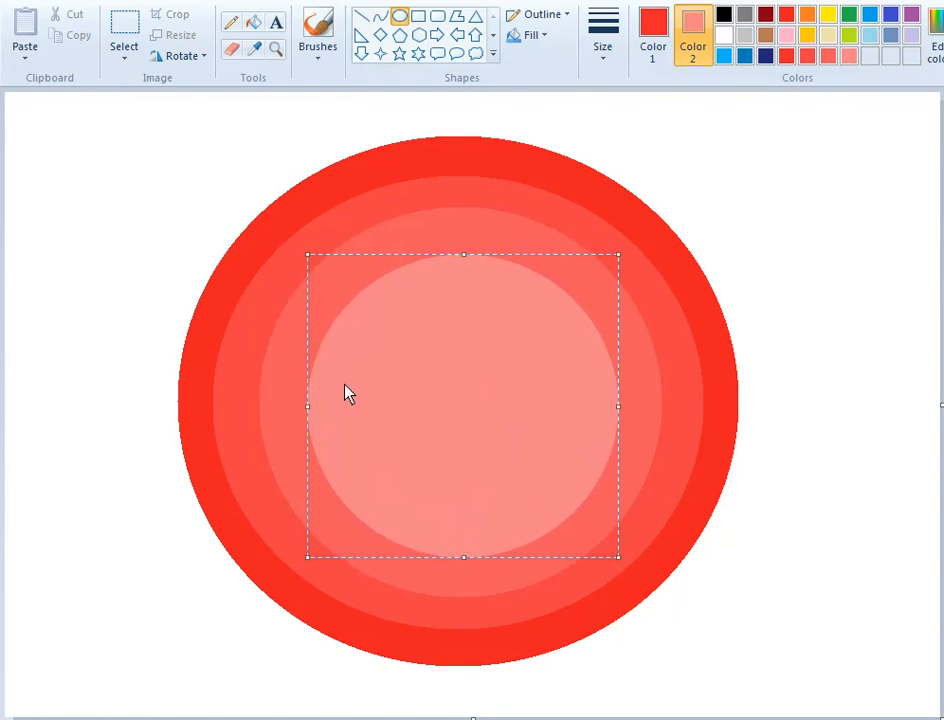
drag(316, 405, 283, 402)
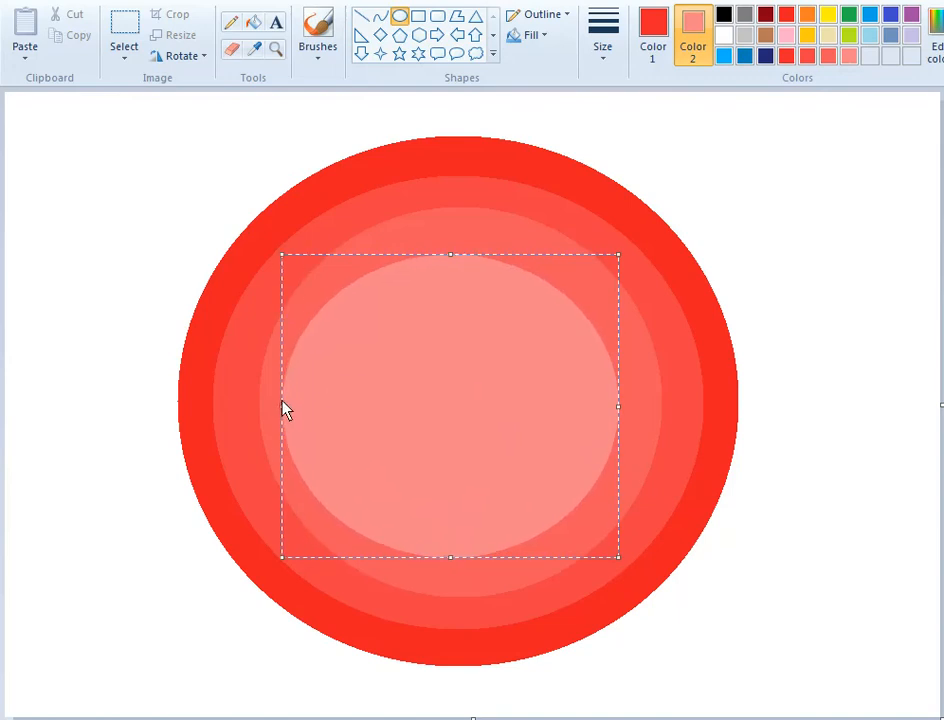
drag(612, 425, 639, 426)
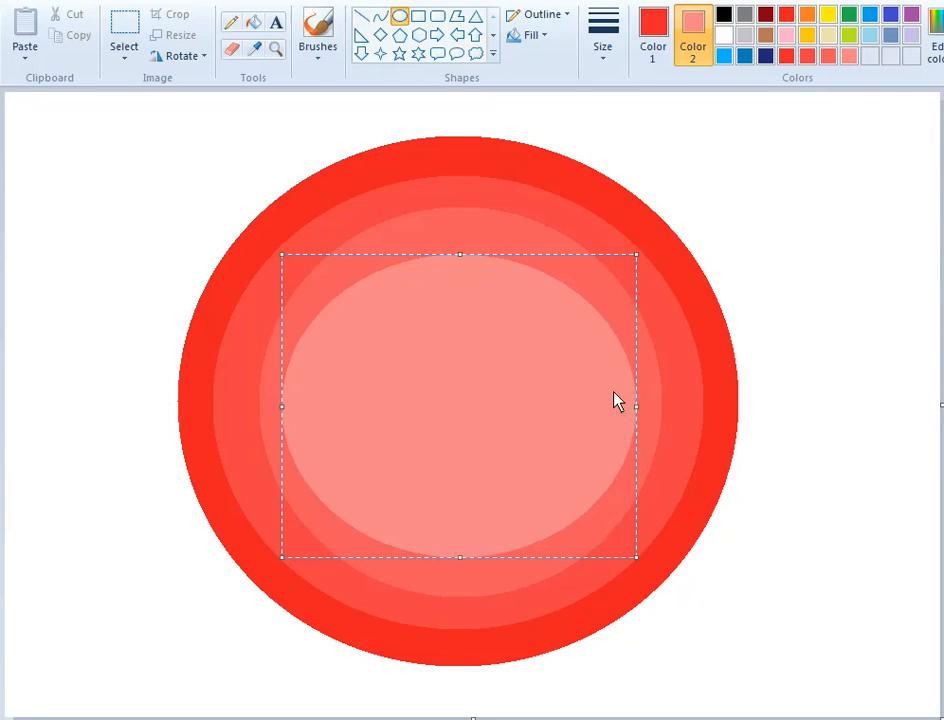
drag(458, 259, 459, 234)
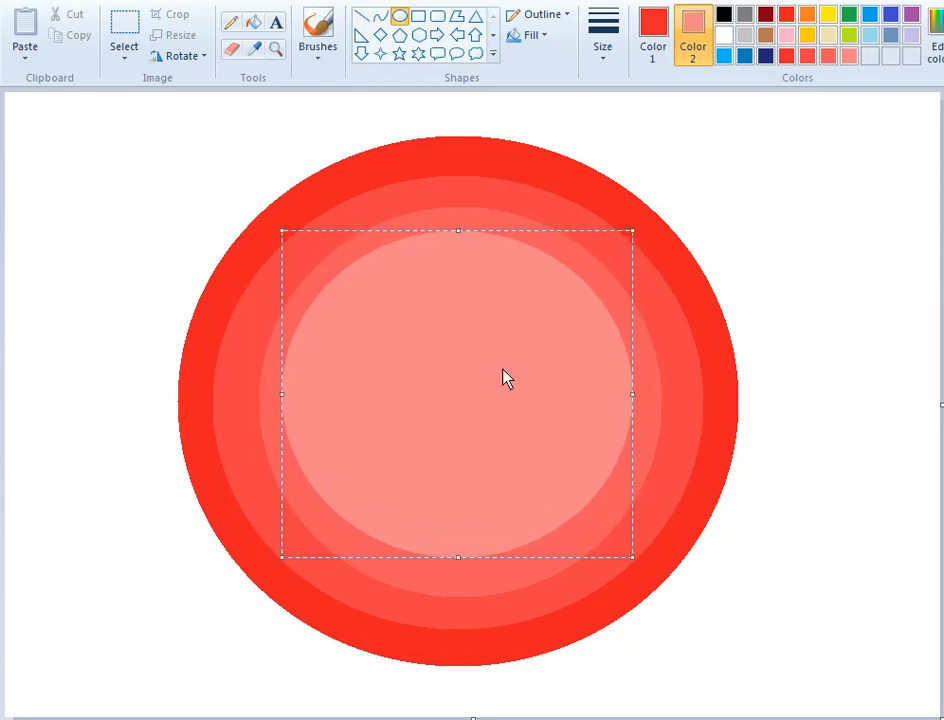
drag(460, 559, 465, 578)
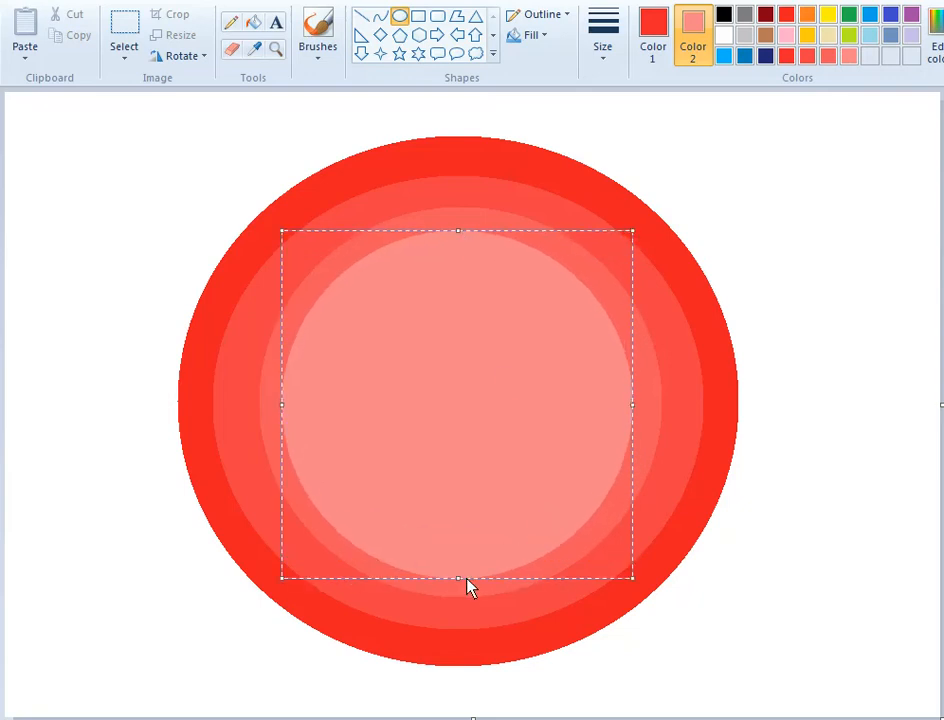
drag(634, 407, 643, 408)
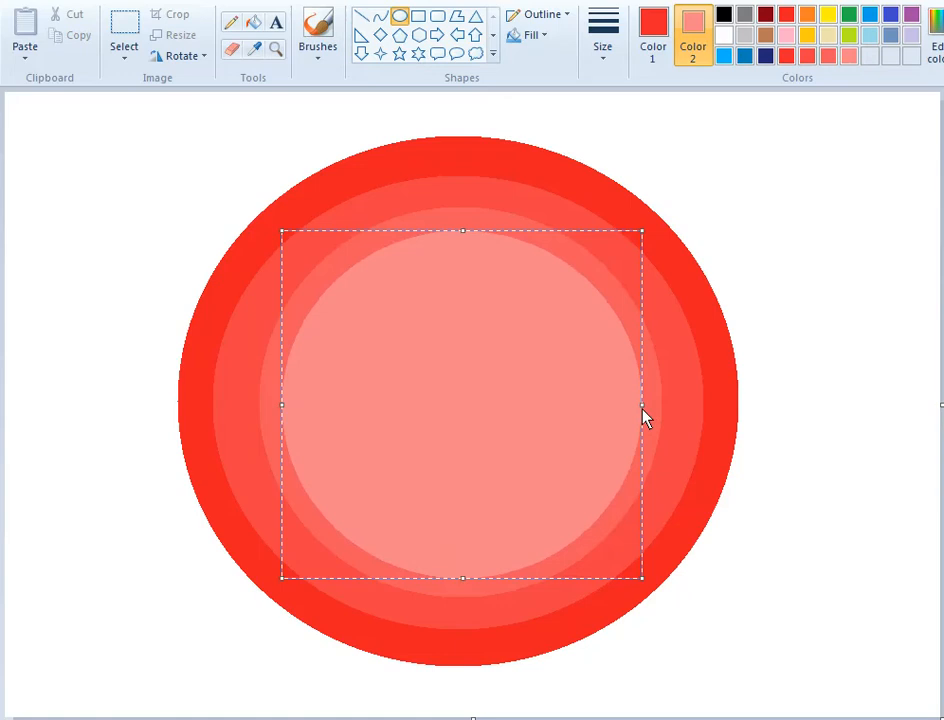
click(814, 416)
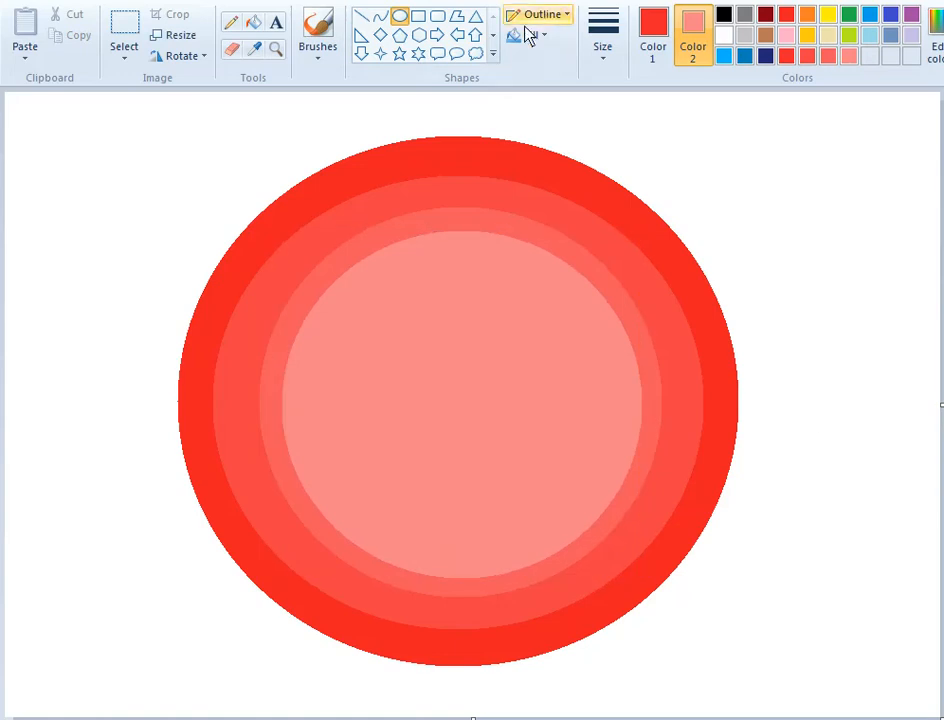
Draw a white-filled circle centred in the pale pink one, adjusting its sides to leave an even pink ring.
click(723, 35)
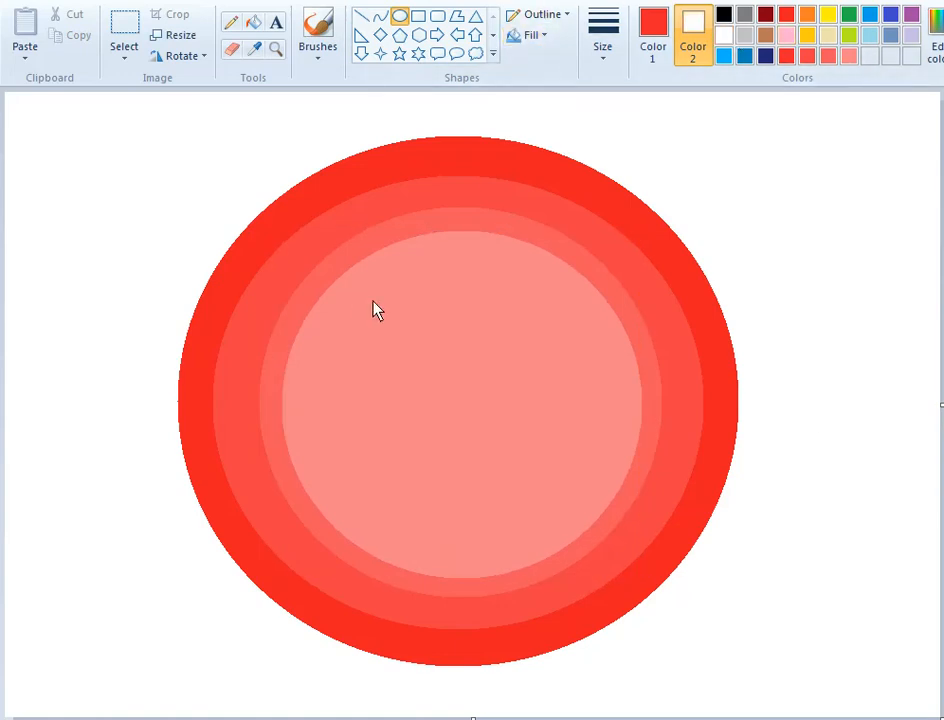
mouse_move(373, 303)
mouse_down()
mouse_move(519, 471)
mouse_move(666, 605)
mouse_up()
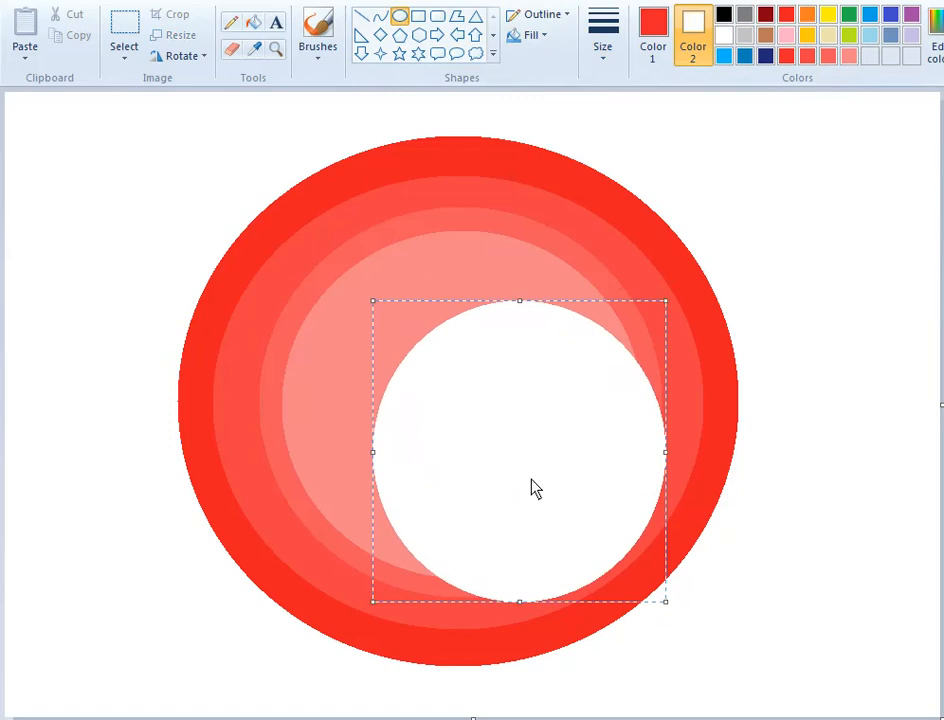
drag(533, 489, 476, 442)
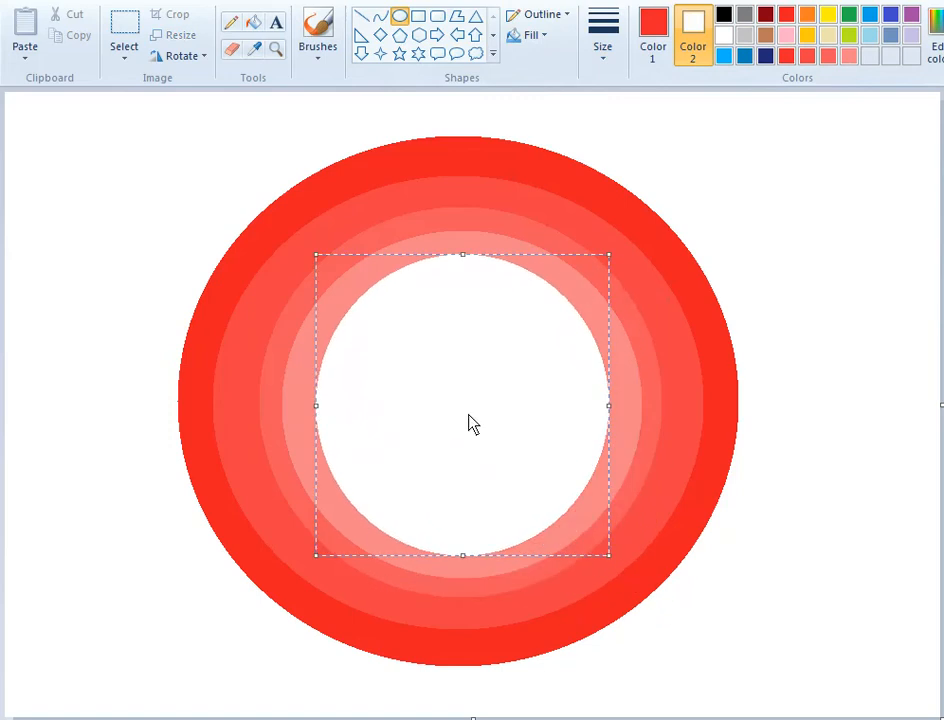
drag(316, 407, 310, 408)
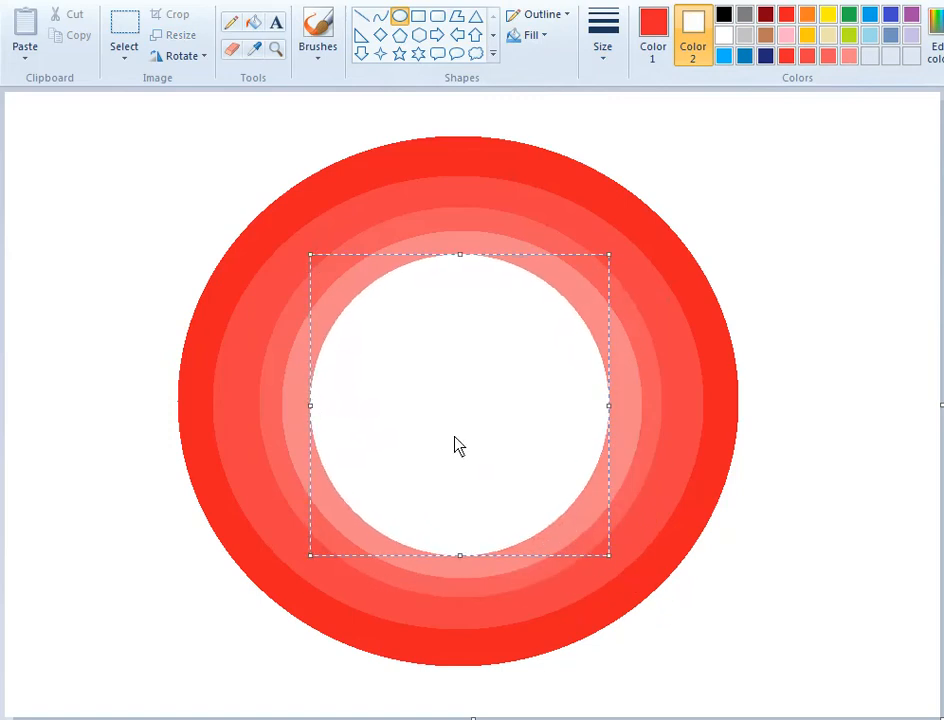
drag(609, 408, 613, 409)
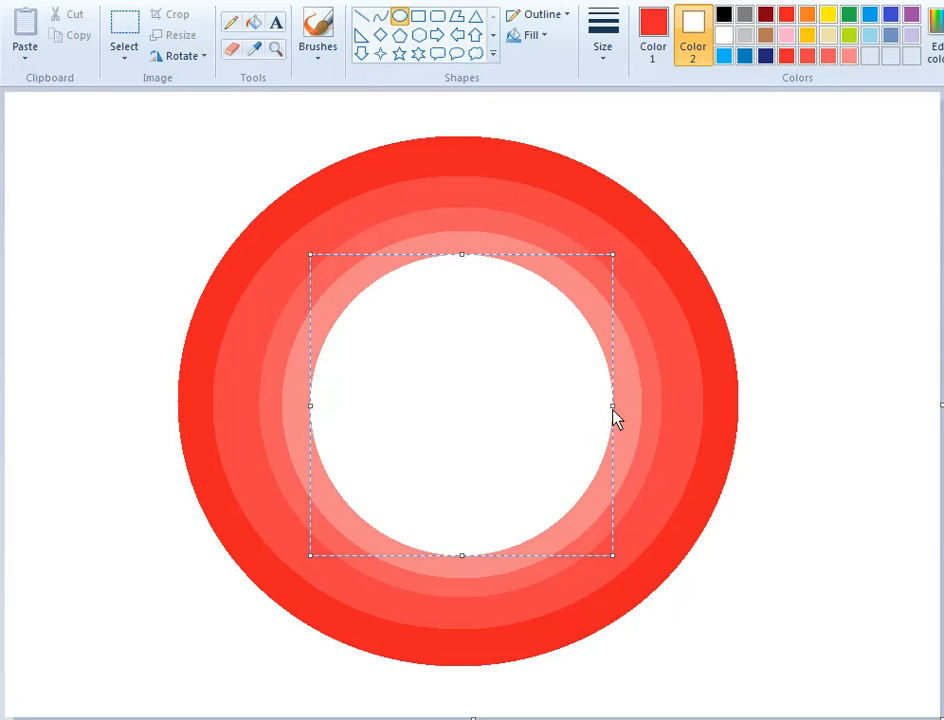
click(828, 406)
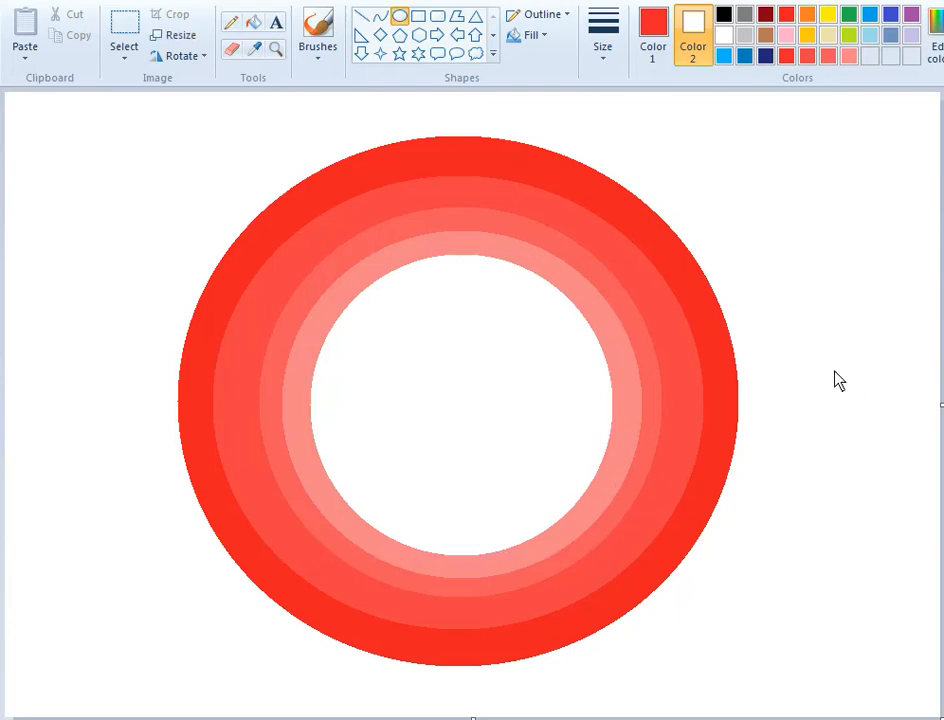
Set both colours to black and fill the whole background around the concentric circles with black.
click(322, 55)
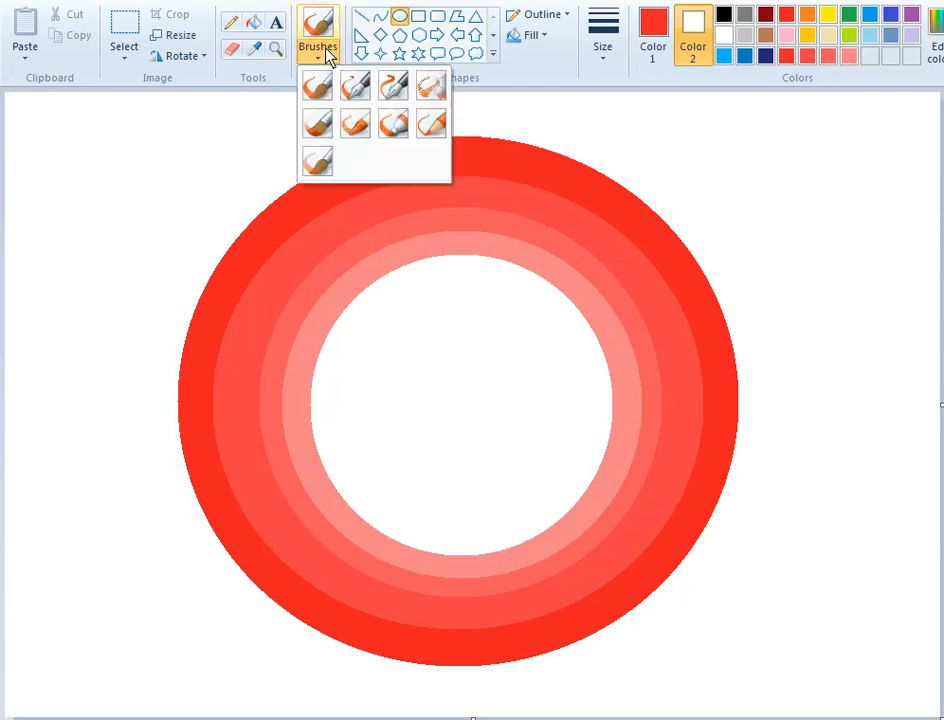
click(431, 92)
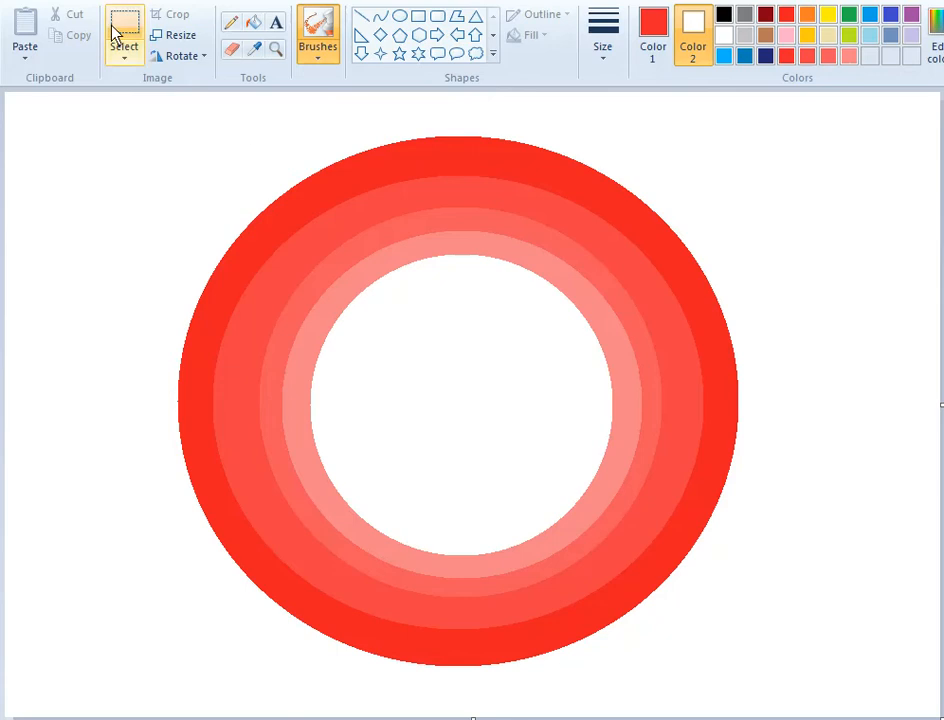
click(723, 14)
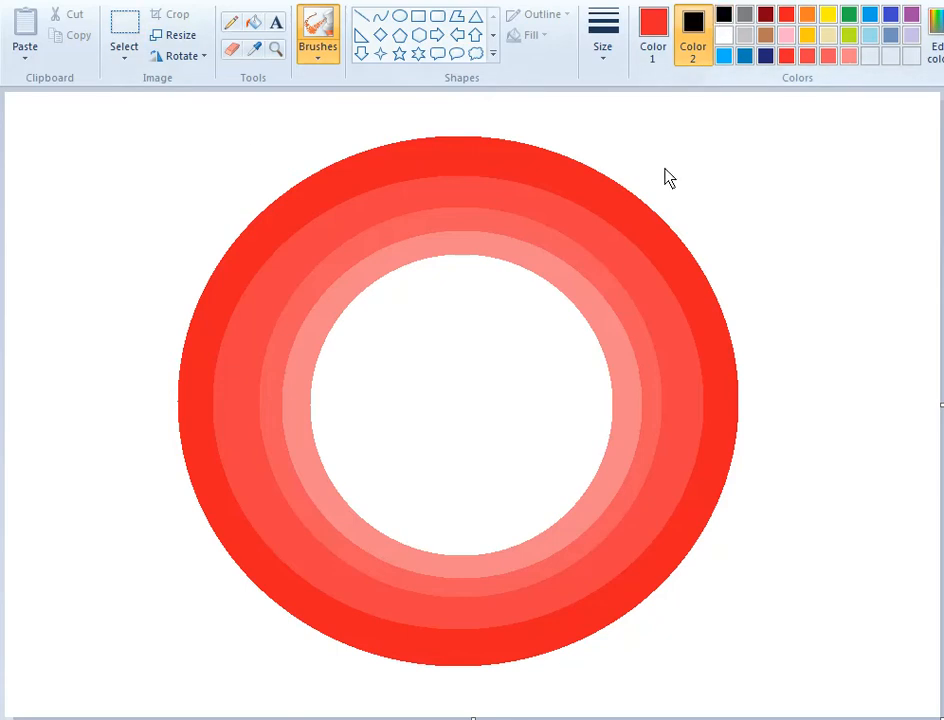
click(253, 23)
click(148, 124)
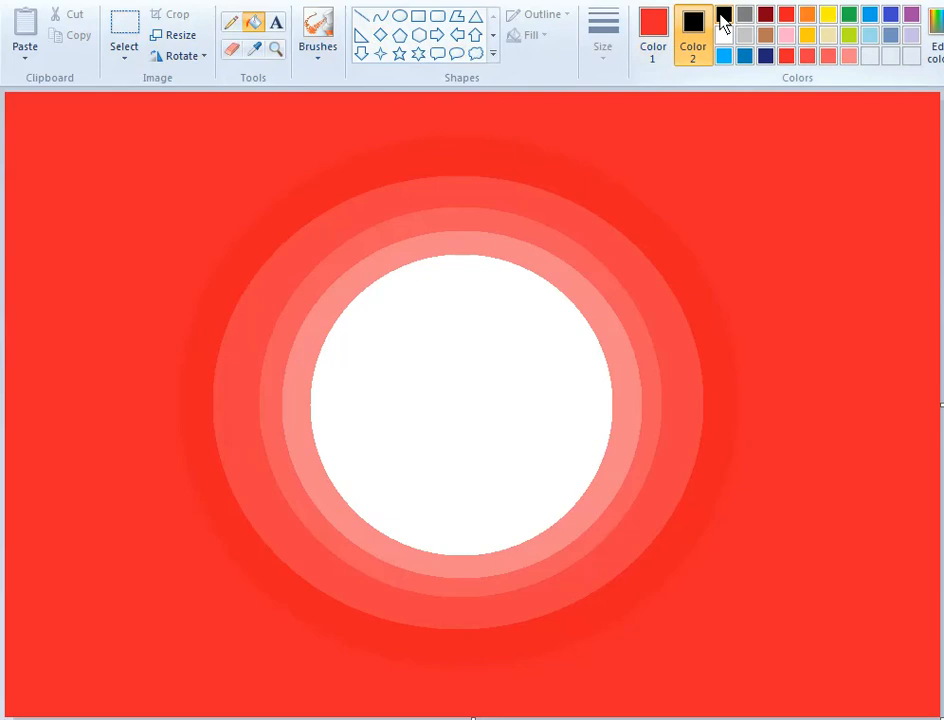
click(655, 35)
click(723, 14)
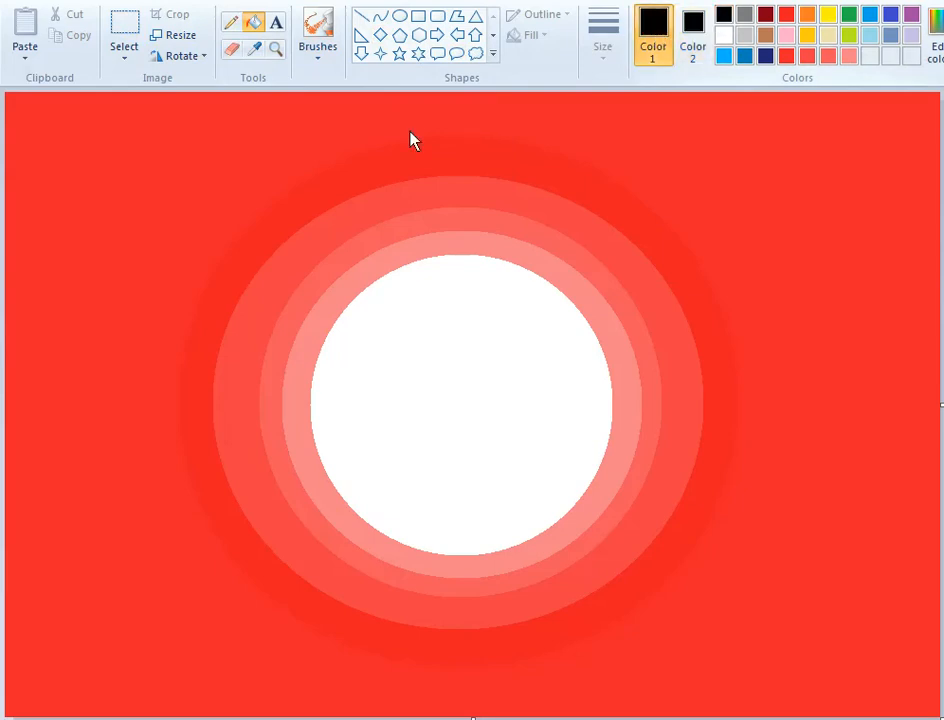
click(255, 177)
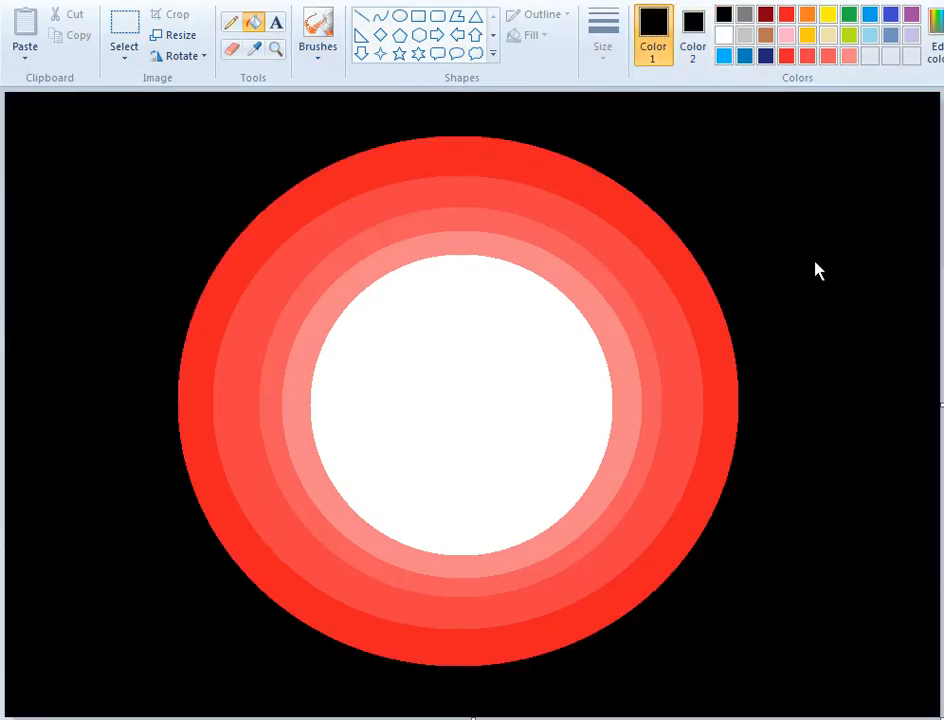
Spray a wide red halo on the black background all around the outer circle, using the airbrush at its largest size.
click(318, 52)
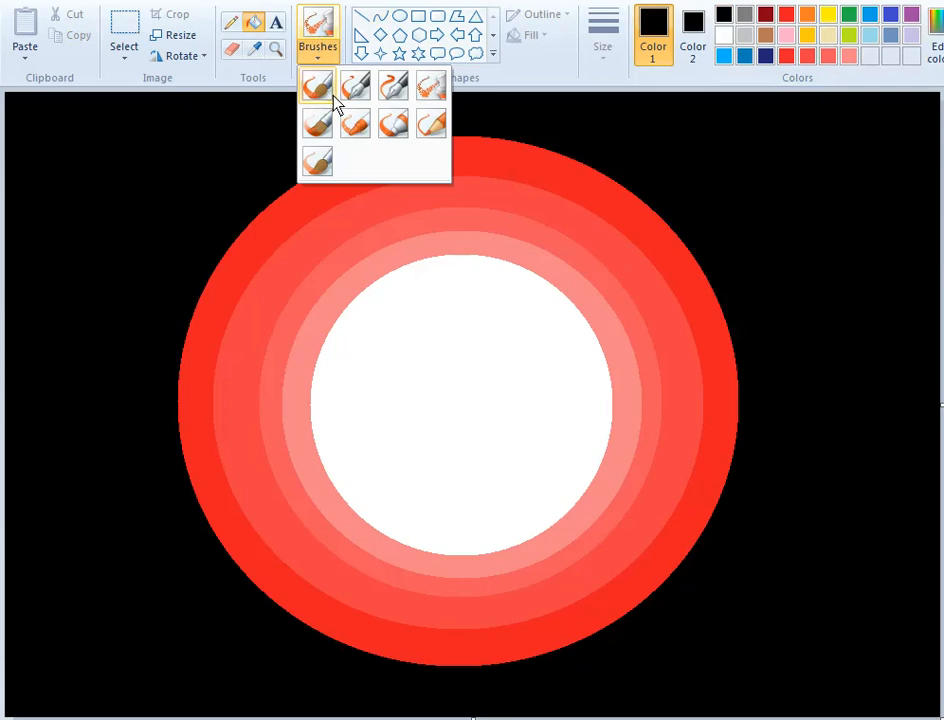
click(393, 107)
click(603, 40)
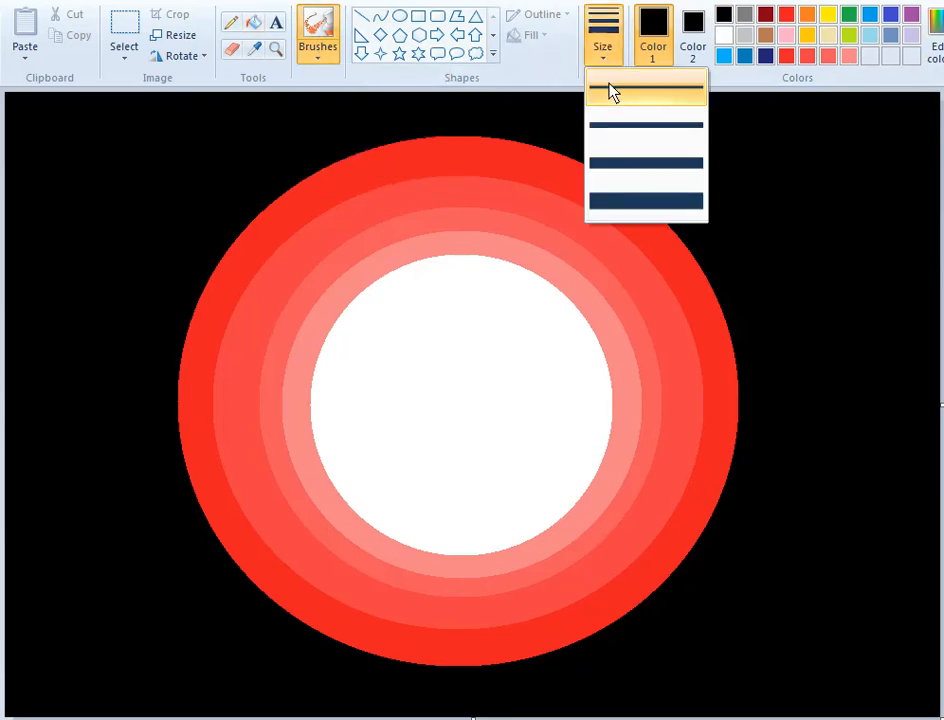
click(634, 200)
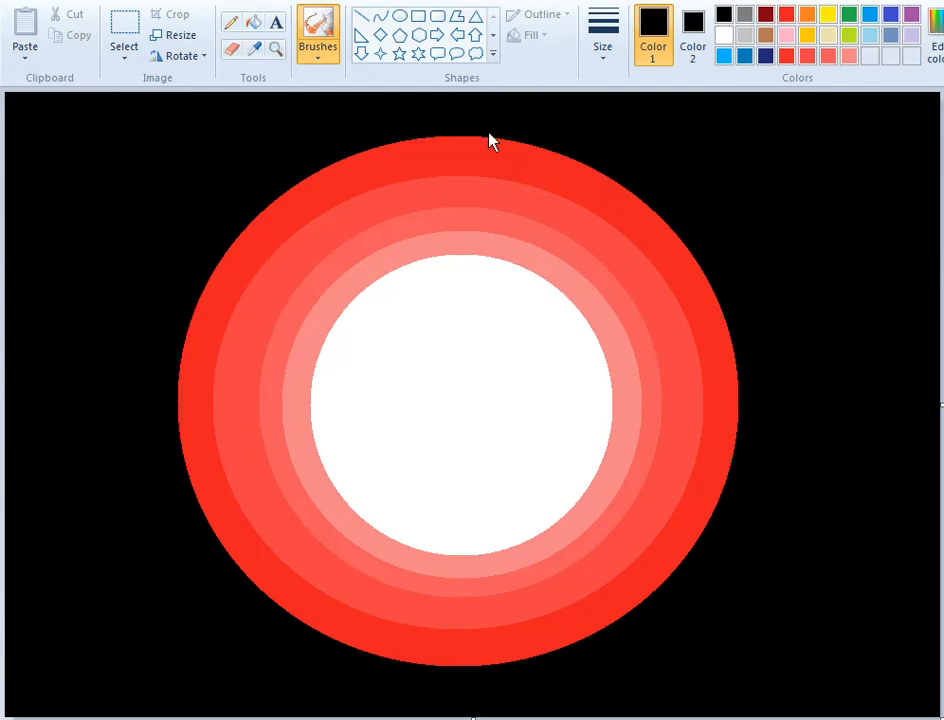
click(788, 18)
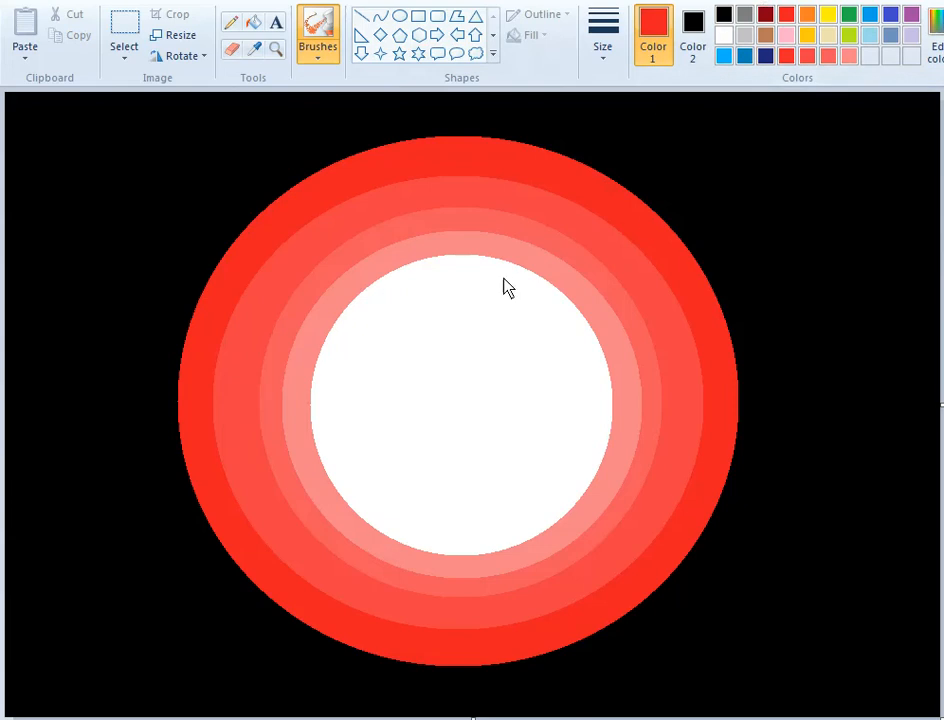
mouse_move(648, 207)
mouse_down()
mouse_move(512, 154)
mouse_move(364, 145)
mouse_move(302, 161)
mouse_move(241, 212)
mouse_move(201, 288)
mouse_move(182, 353)
mouse_move(180, 426)
mouse_move(181, 515)
mouse_move(240, 626)
mouse_up()
mouse_move(210, 512)
mouse_down()
mouse_move(277, 626)
mouse_move(440, 678)
mouse_move(511, 685)
mouse_move(583, 661)
mouse_move(665, 603)
mouse_move(705, 535)
mouse_up()
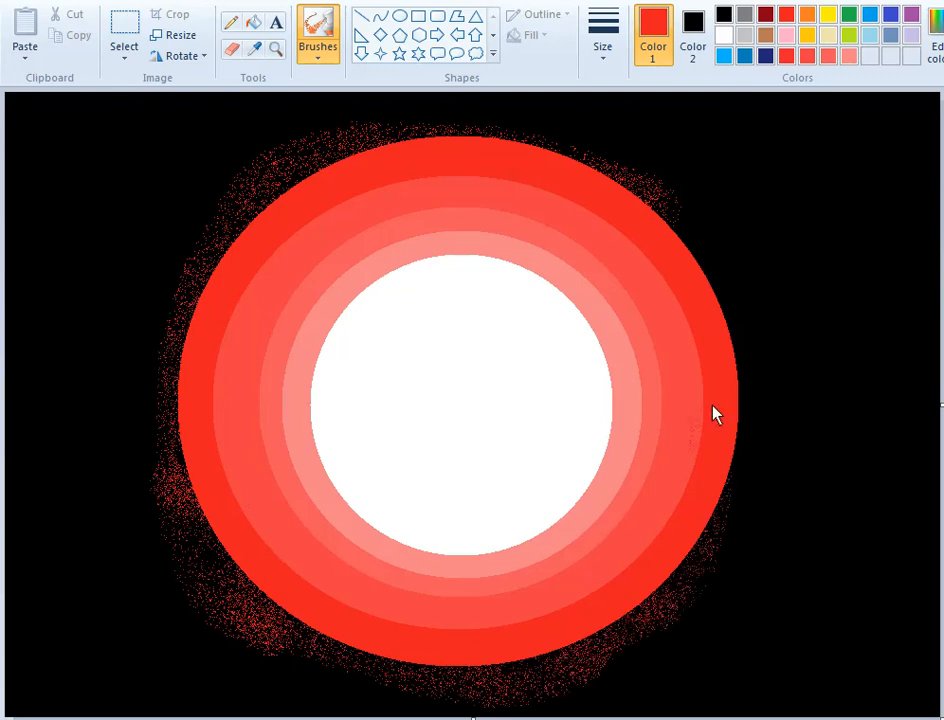
mouse_move(714, 414)
mouse_down()
mouse_move(733, 464)
mouse_move(723, 470)
mouse_move(727, 373)
mouse_move(733, 478)
mouse_move(731, 347)
mouse_move(612, 218)
mouse_up()
mouse_move(698, 240)
mouse_down()
mouse_move(737, 380)
mouse_move(672, 236)
mouse_move(525, 139)
mouse_move(291, 138)
mouse_move(455, 126)
mouse_move(567, 146)
mouse_move(486, 126)
mouse_move(263, 114)
mouse_move(171, 208)
mouse_move(131, 410)
mouse_move(163, 262)
mouse_move(292, 112)
mouse_move(222, 193)
mouse_move(138, 364)
mouse_move(142, 633)
mouse_move(152, 402)
mouse_move(157, 575)
mouse_move(224, 652)
mouse_move(387, 713)
mouse_up()
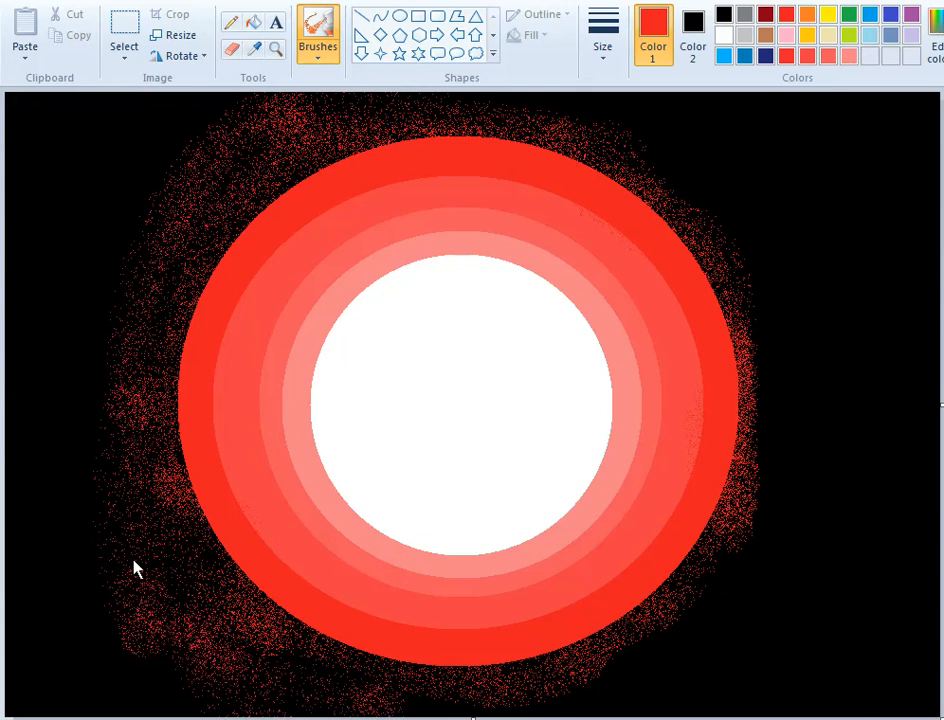
mouse_move(184, 467)
mouse_down()
mouse_move(174, 409)
mouse_move(200, 517)
mouse_up()
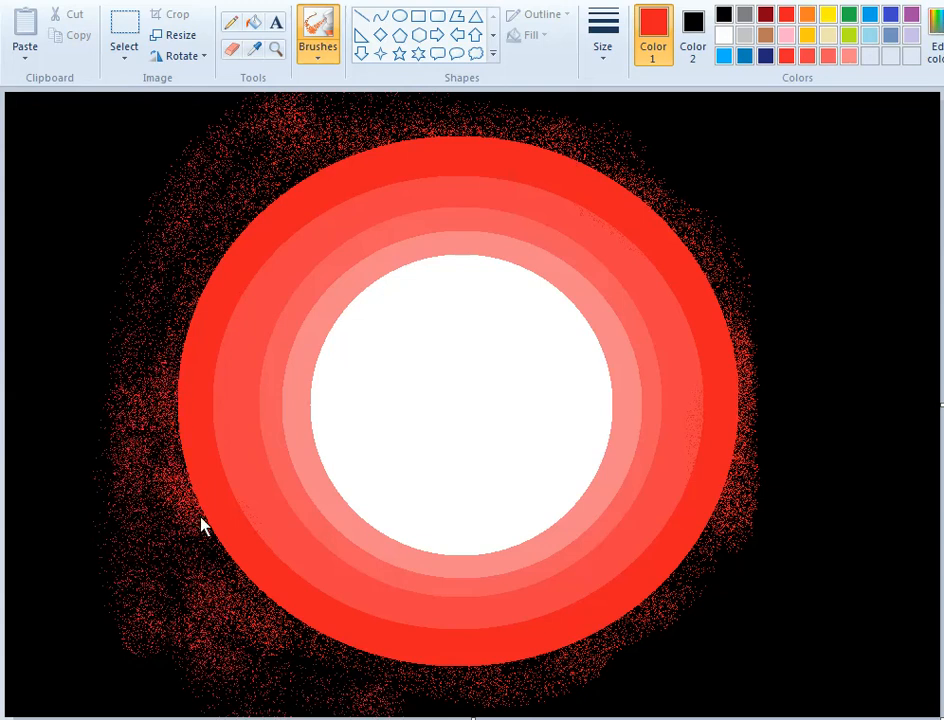
drag(174, 400, 266, 590)
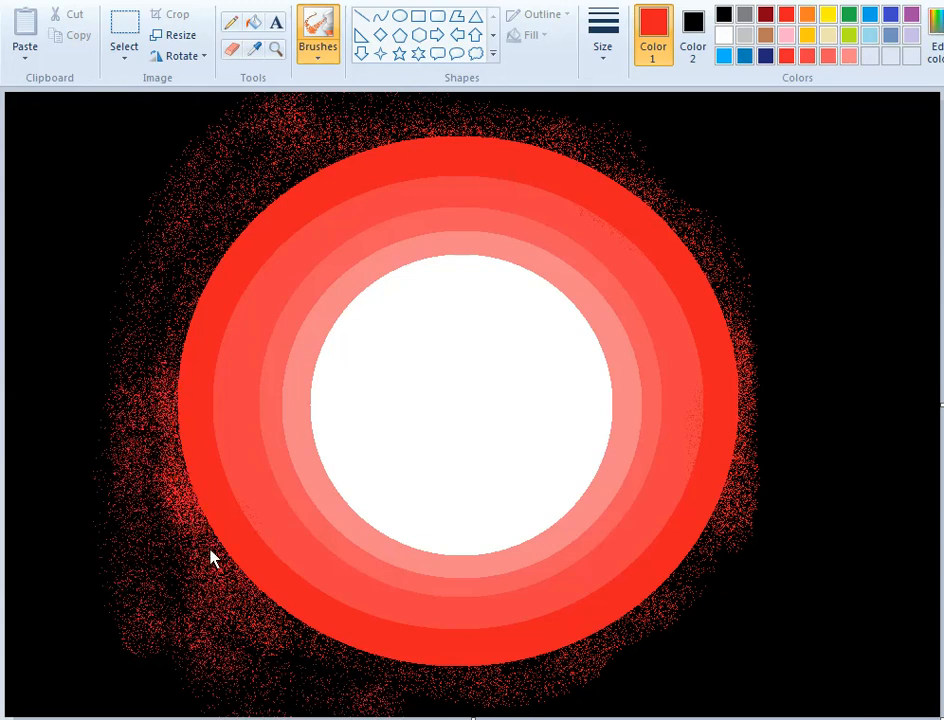
mouse_move(212, 558)
mouse_down()
mouse_move(299, 685)
mouse_move(320, 647)
mouse_move(492, 675)
mouse_move(609, 645)
mouse_up()
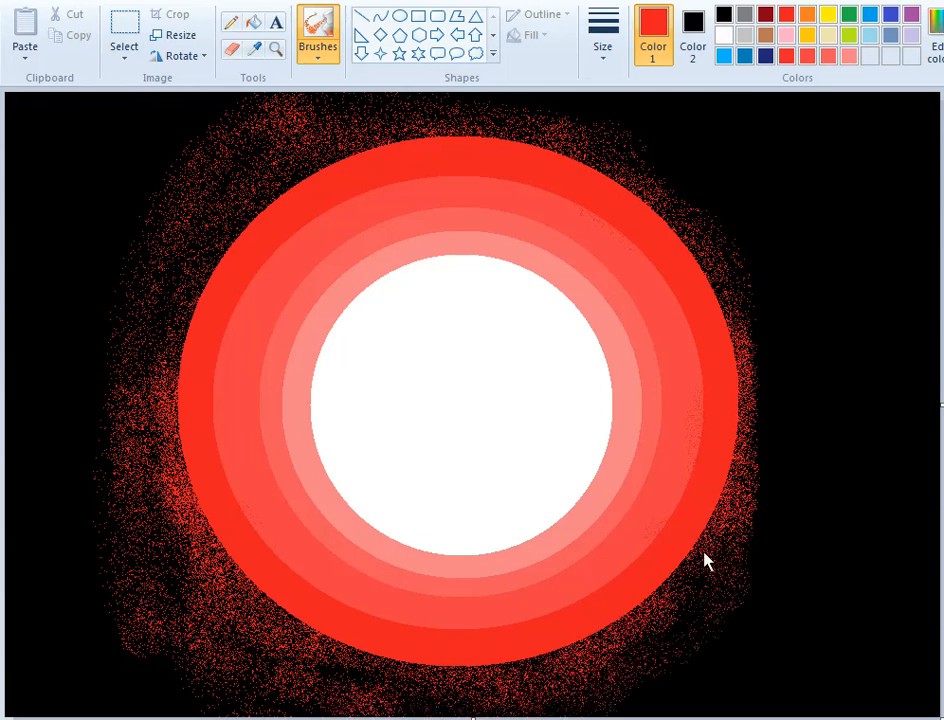
mouse_move(634, 701)
mouse_down()
mouse_move(743, 531)
mouse_move(775, 340)
mouse_move(760, 237)
mouse_move(763, 560)
mouse_up()
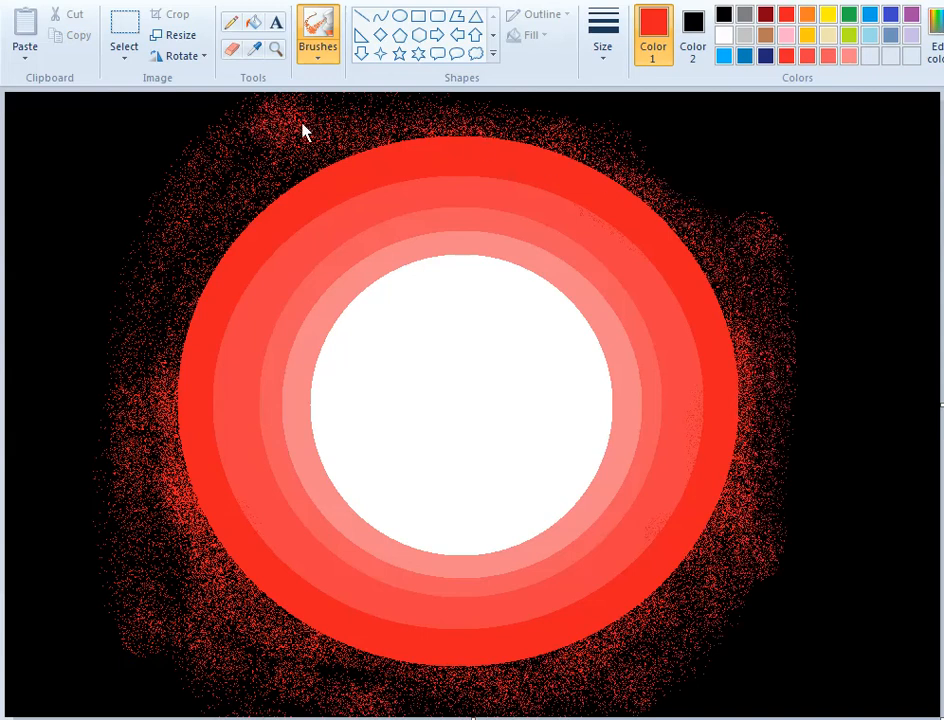
mouse_move(305, 130)
mouse_down()
mouse_move(614, 118)
mouse_move(723, 233)
mouse_move(755, 313)
mouse_move(589, 138)
mouse_move(417, 101)
mouse_move(323, 103)
mouse_move(217, 123)
mouse_move(116, 206)
mouse_move(98, 384)
mouse_move(99, 527)
mouse_move(121, 328)
mouse_move(235, 167)
mouse_move(522, 116)
mouse_move(633, 134)
mouse_move(764, 251)
mouse_move(745, 253)
mouse_move(666, 140)
mouse_move(433, 111)
mouse_move(259, 116)
mouse_move(740, 116)
mouse_move(763, 149)
mouse_move(765, 203)
mouse_move(700, 126)
mouse_move(555, 118)
mouse_move(808, 248)
mouse_move(846, 415)
mouse_move(808, 291)
mouse_move(811, 428)
mouse_move(786, 517)
mouse_move(782, 180)
mouse_move(788, 470)
mouse_move(745, 620)
mouse_move(661, 692)
mouse_move(780, 550)
mouse_move(820, 390)
mouse_move(822, 460)
mouse_move(781, 588)
mouse_move(659, 688)
mouse_up()
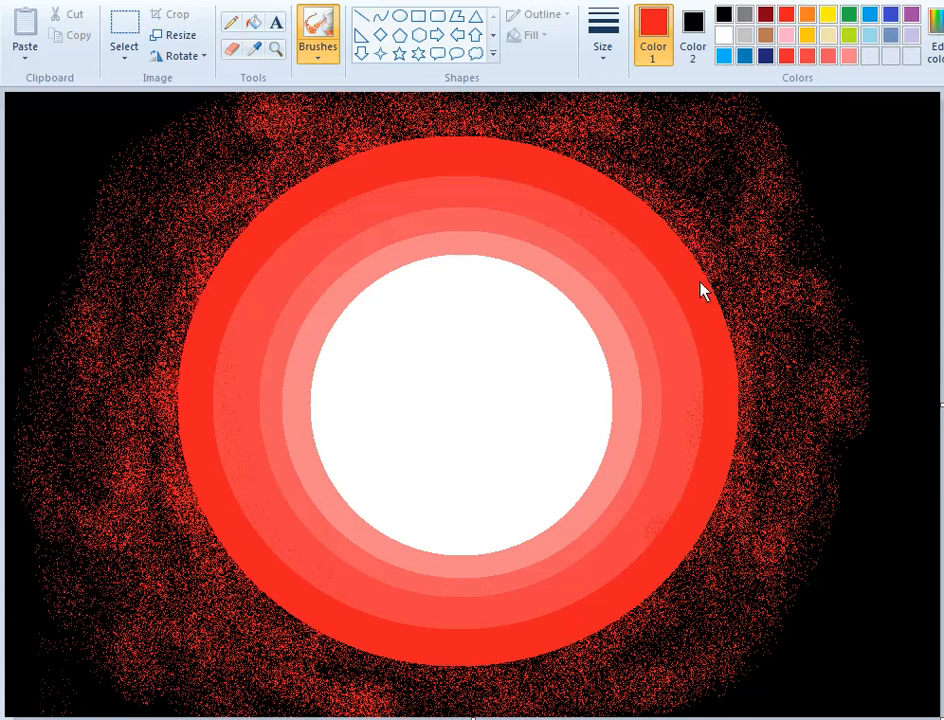
Reduce the airbrush to the second-largest size and spray red densely along the outer circle's edge to roughen it.
click(603, 42)
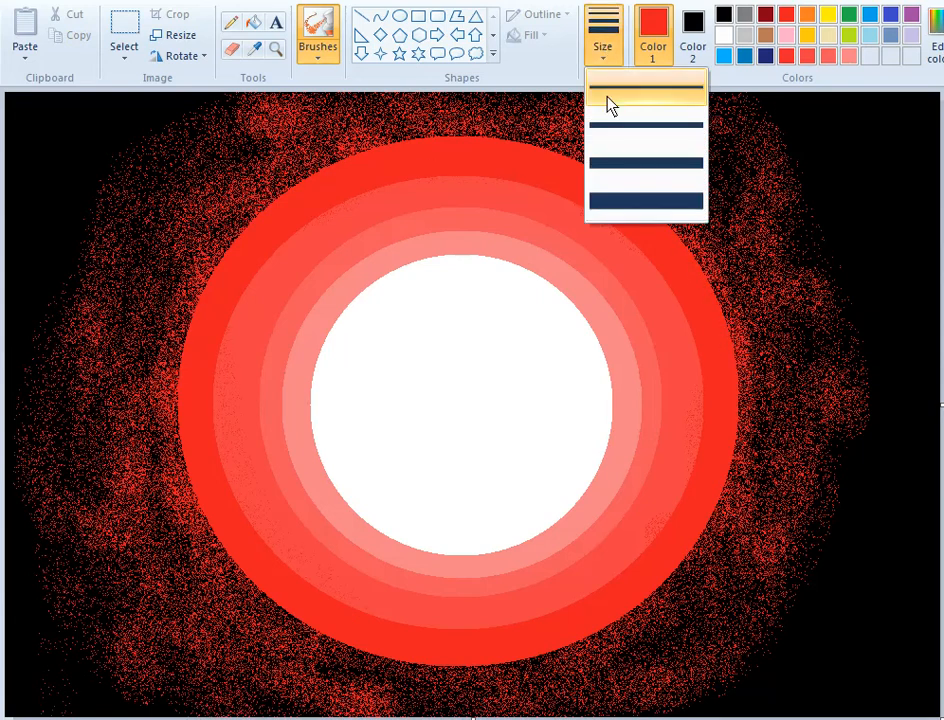
click(636, 175)
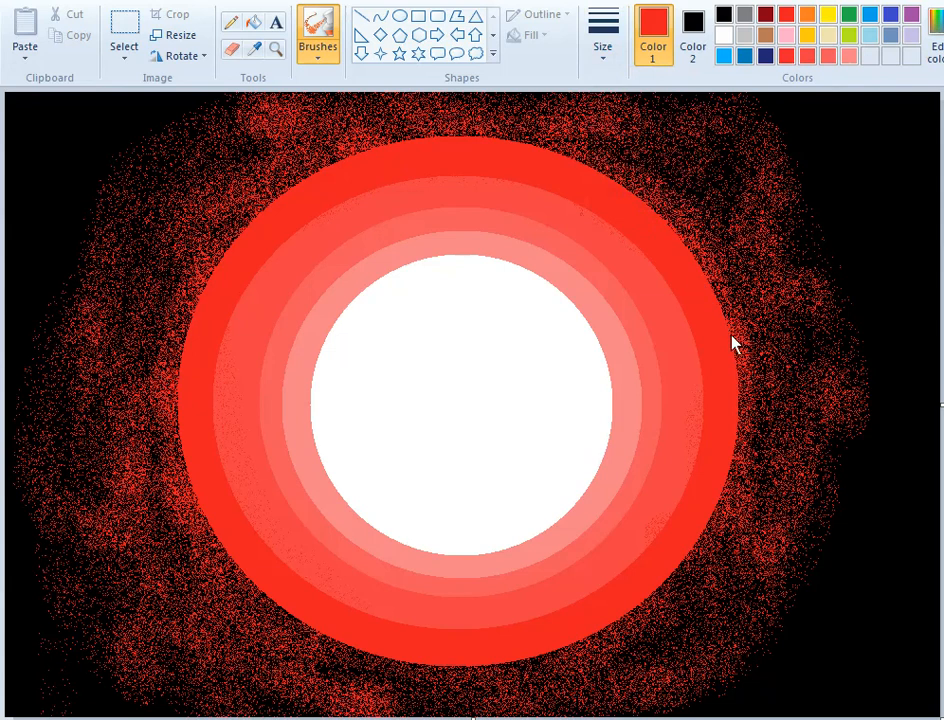
drag(740, 408, 722, 535)
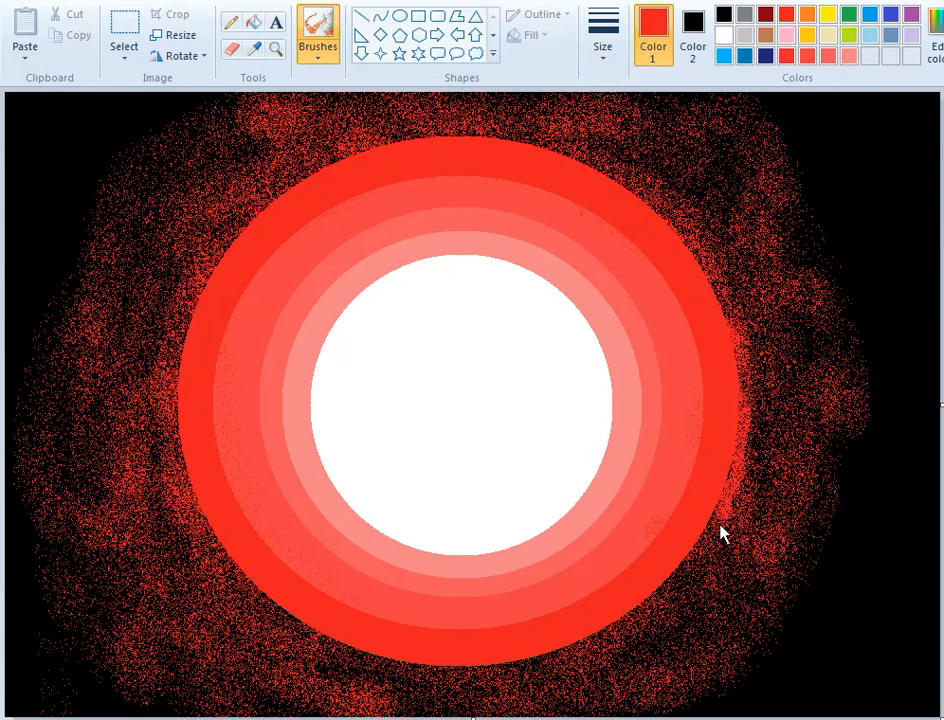
drag(687, 577, 711, 521)
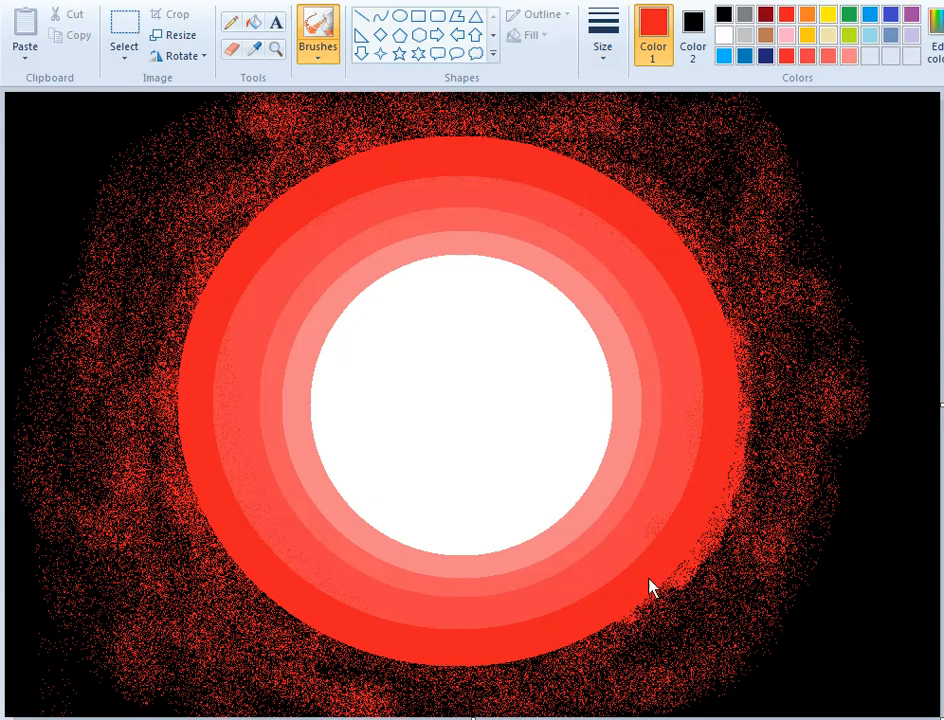
mouse_move(587, 648)
mouse_down()
mouse_move(565, 640)
mouse_move(497, 667)
mouse_move(411, 678)
mouse_move(346, 660)
mouse_up()
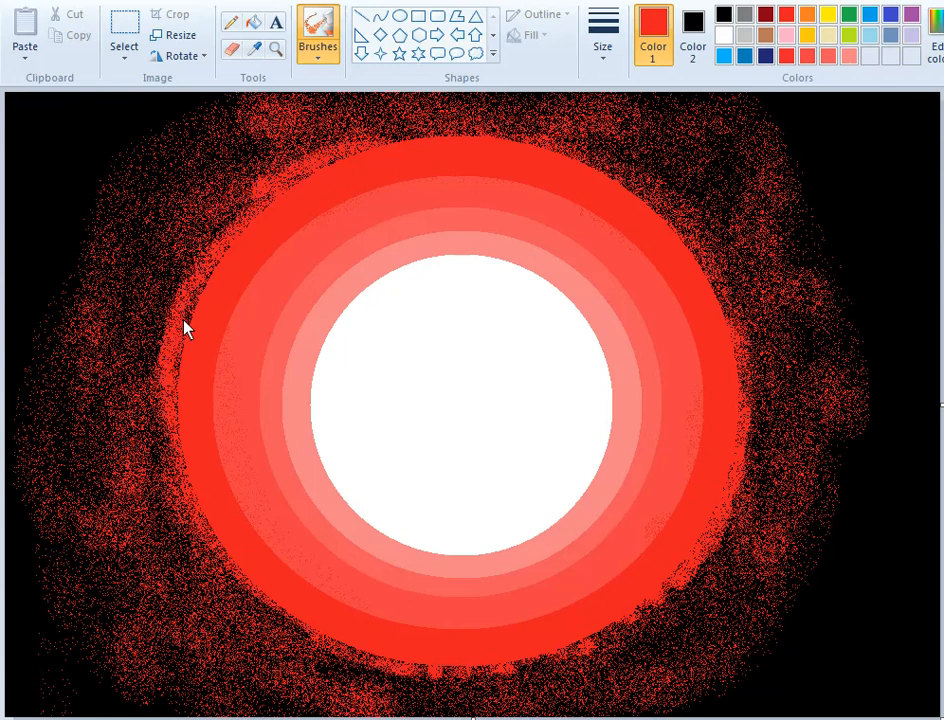
Airbrush pale pink over the innermost ring's outer edge and medium pink around the next ring, switching to the largest size.
click(847, 57)
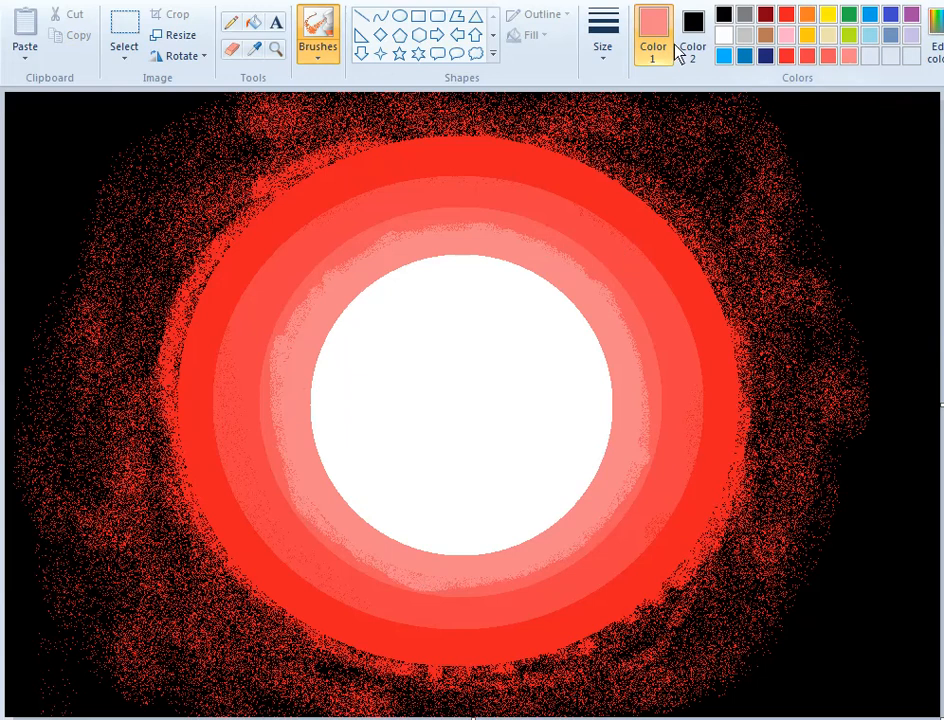
click(805, 56)
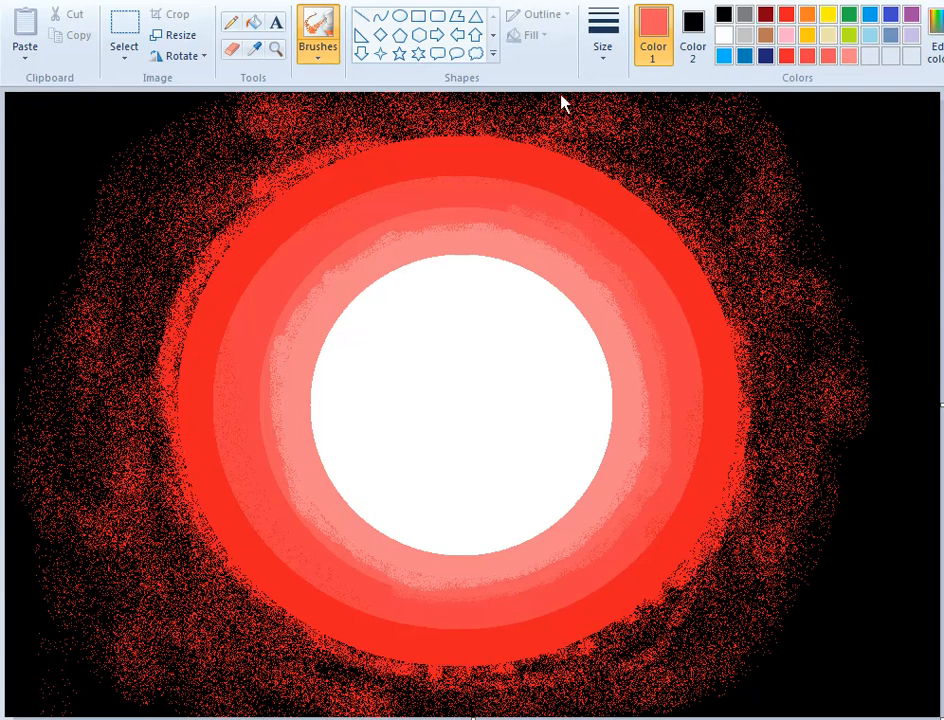
click(604, 50)
click(632, 202)
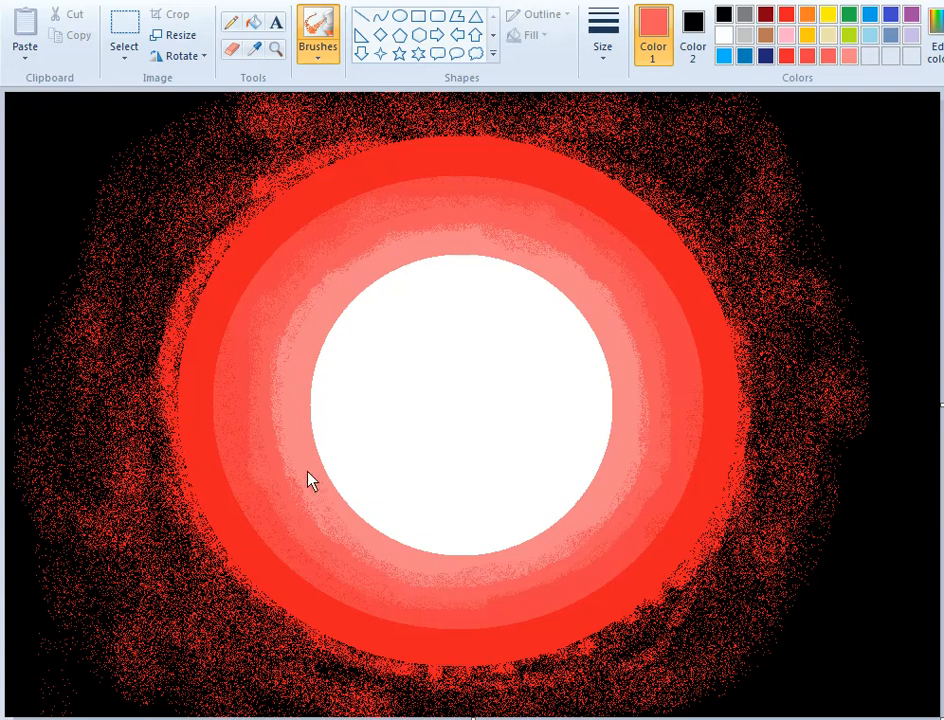
Undo the last two medium pink airbrush strokes, including the stray spray on the white circle's upper-left edge.
click(375, 280)
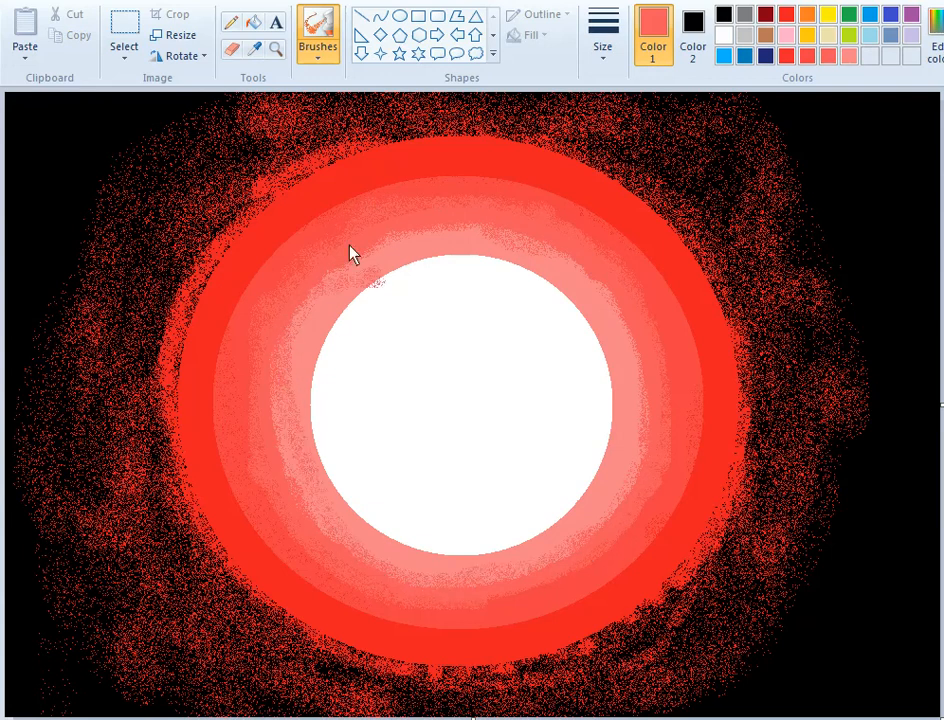
key(ctrl+z)
key(ctrl+z)
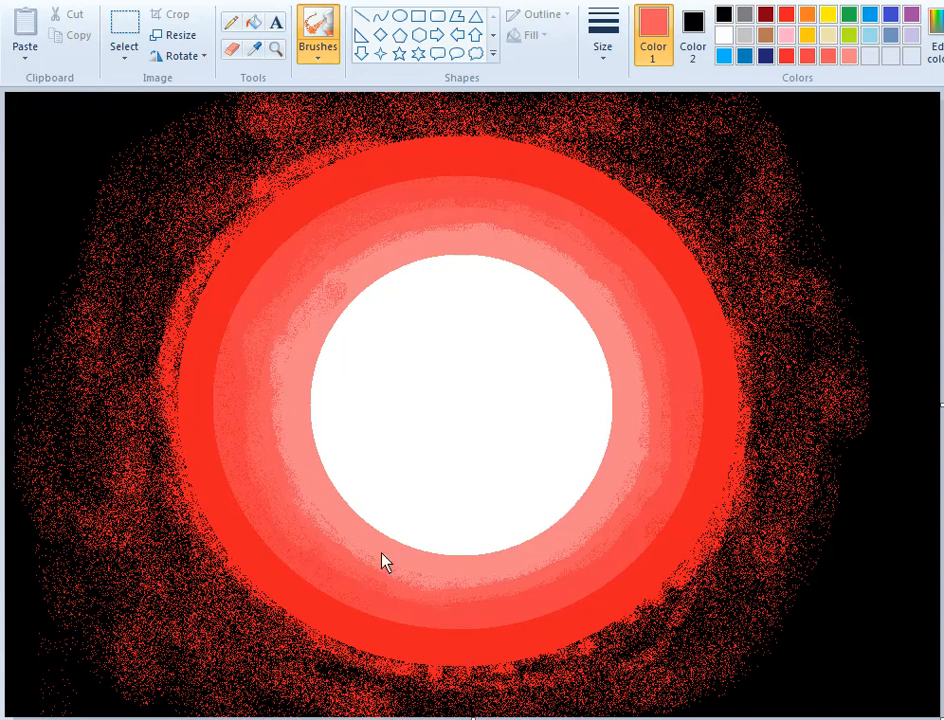
Airbrush darker pink over the red ring's inner edge at the second-largest size, and red along its upper-right outer edge.
click(811, 60)
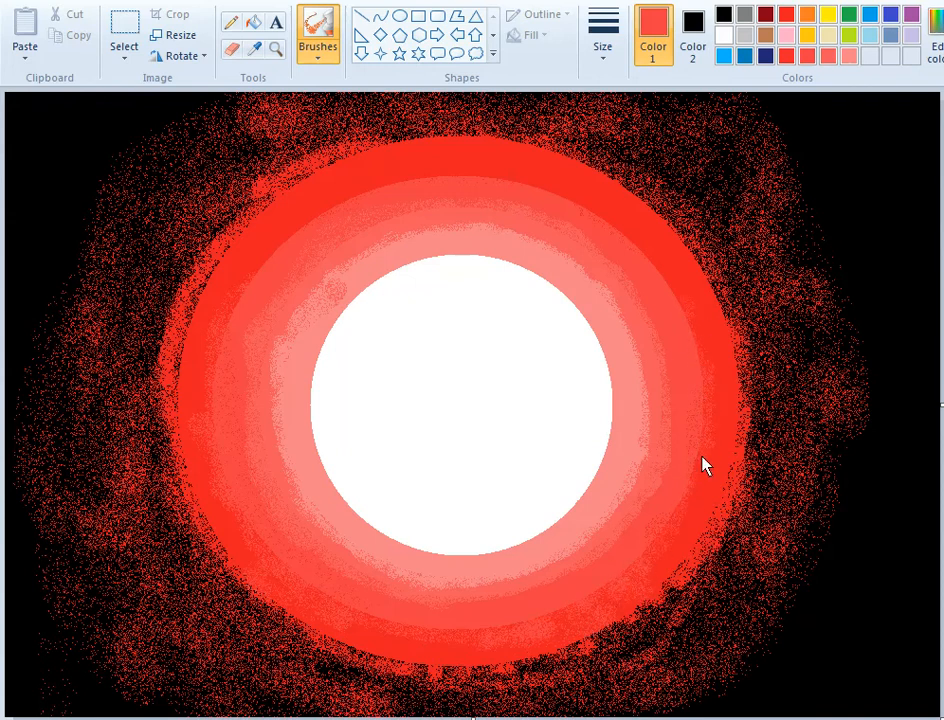
click(612, 48)
click(628, 166)
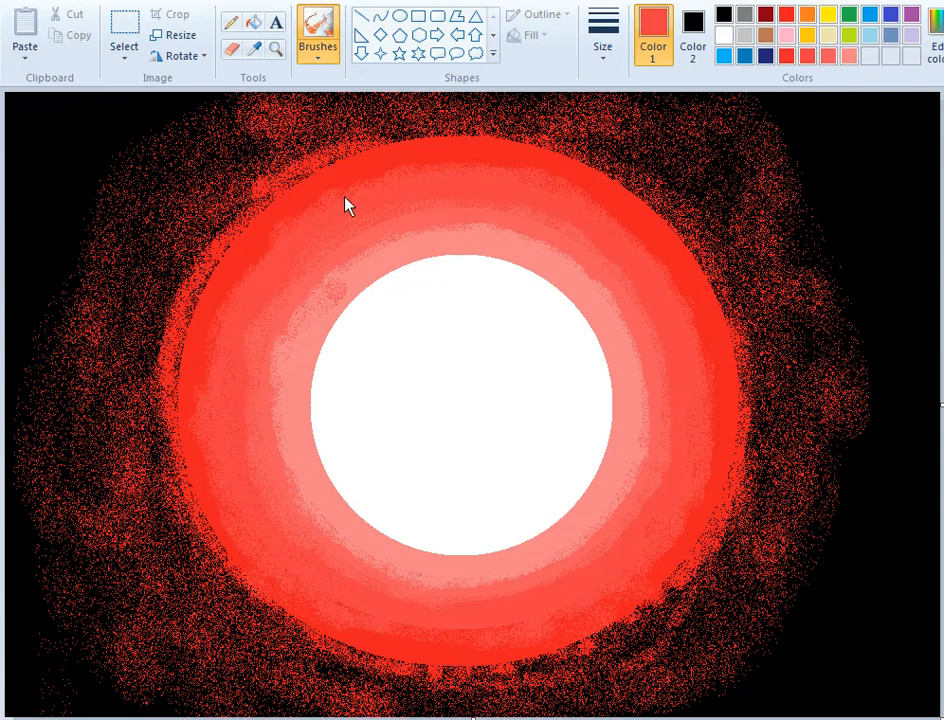
click(790, 57)
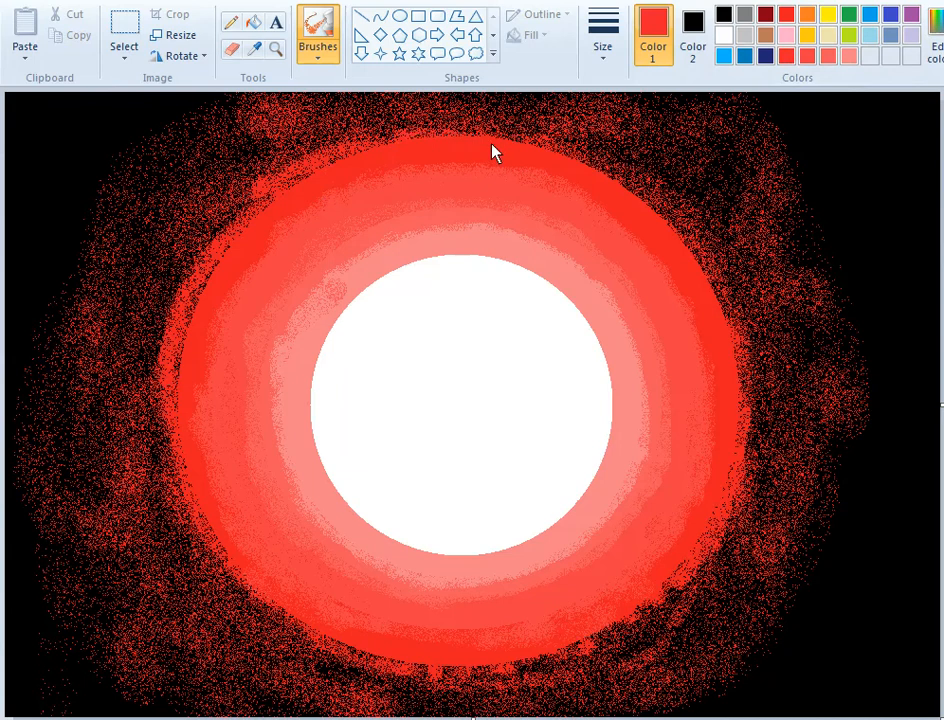
mouse_move(597, 162)
mouse_down()
mouse_move(707, 232)
mouse_move(768, 321)
mouse_move(801, 446)
mouse_move(742, 298)
mouse_move(683, 213)
mouse_move(602, 186)
mouse_move(549, 185)
mouse_up()
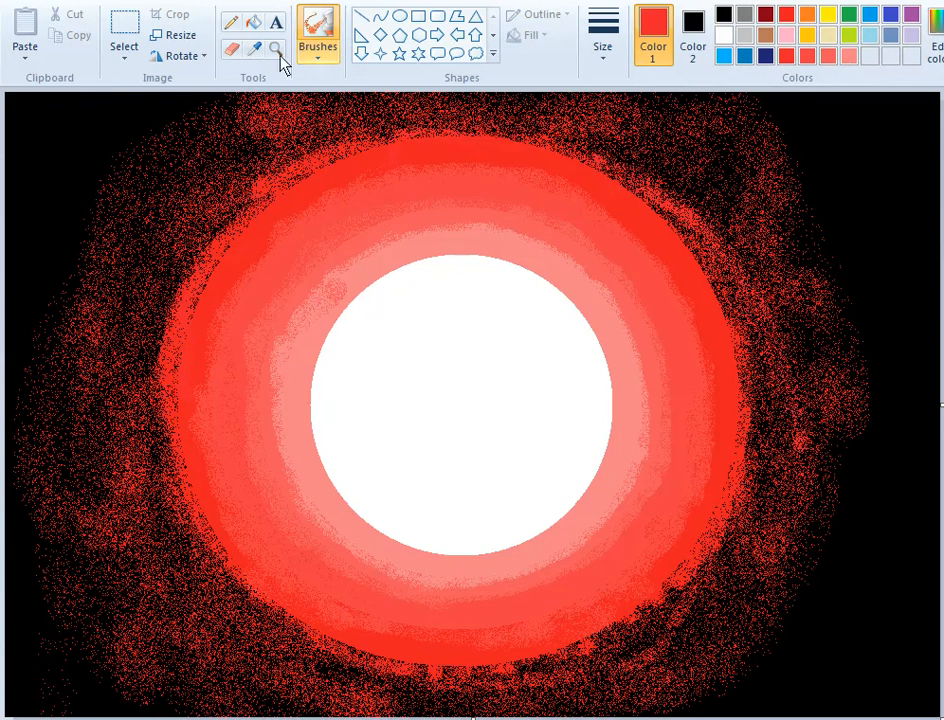
Draw a wavy black line with the Pencil at its thickest size, from the halo's right side across the white circle.
click(231, 22)
click(604, 45)
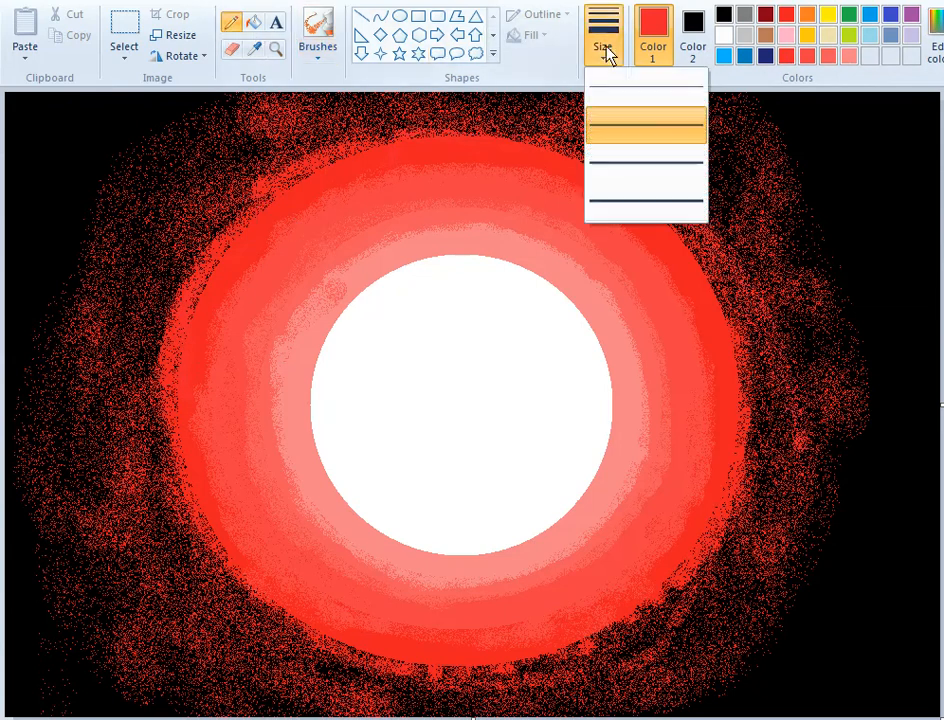
click(656, 199)
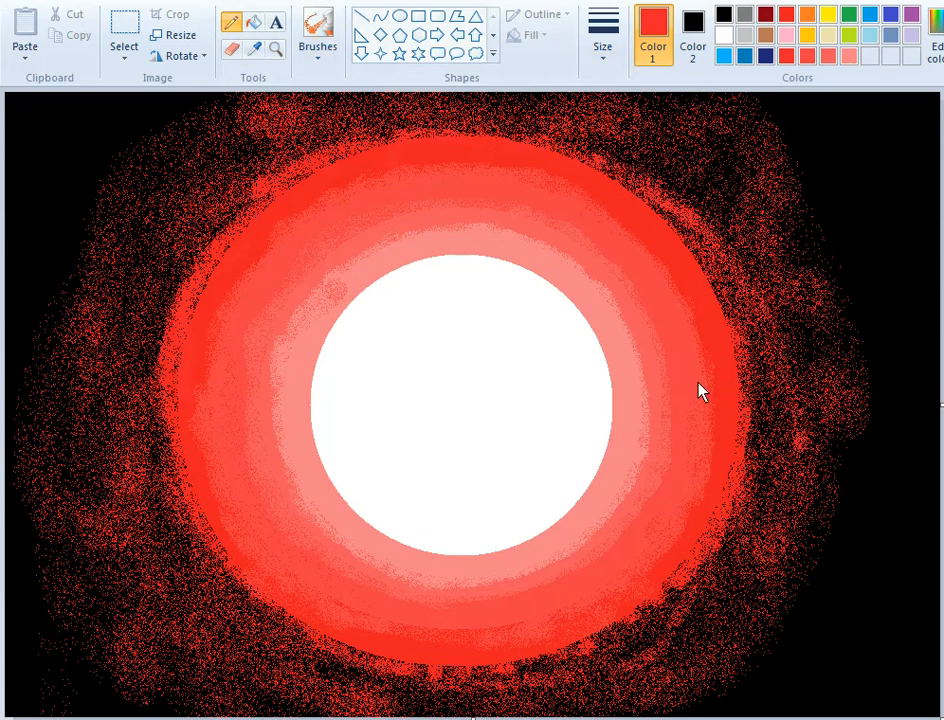
click(723, 20)
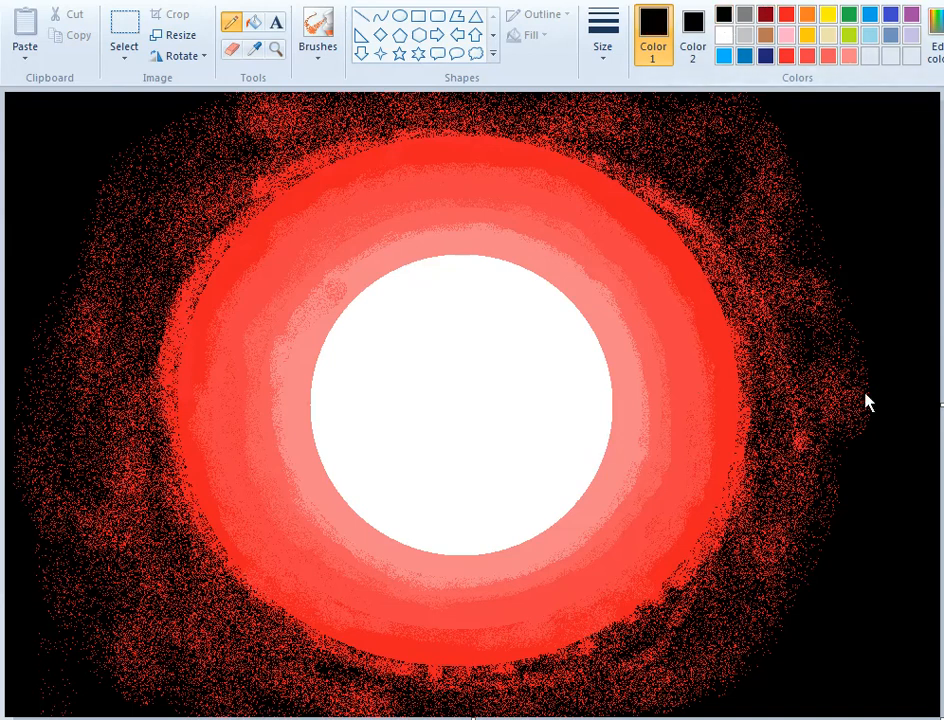
mouse_move(768, 395)
mouse_down()
mouse_move(573, 377)
mouse_move(413, 401)
mouse_move(365, 395)
mouse_move(291, 359)
mouse_up()
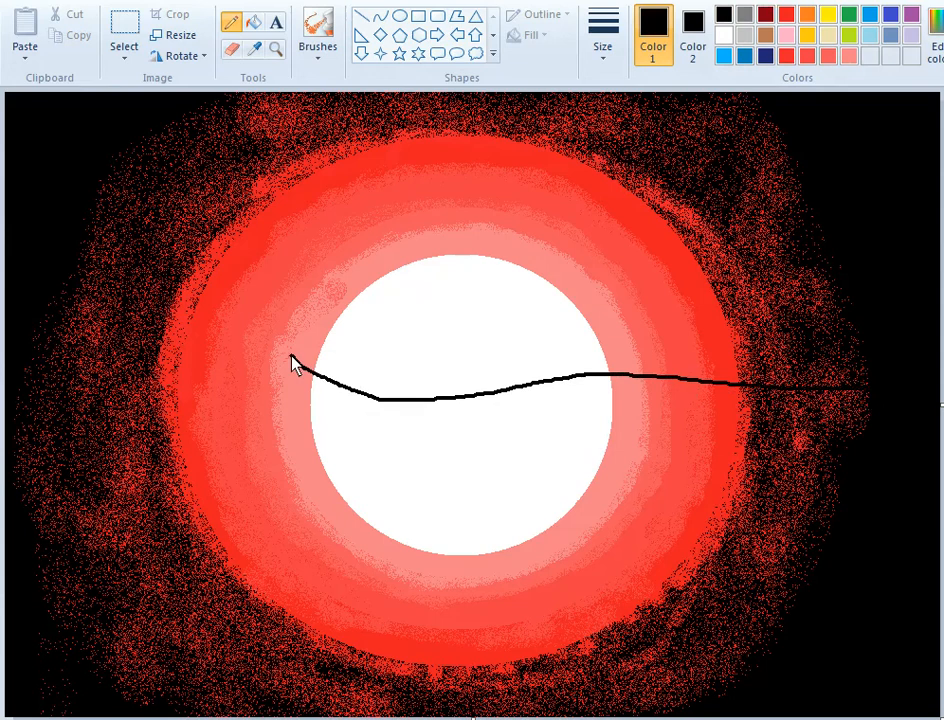
Undo the wavy line and draw upper and lower black branches from the white circle, converging at the halo's right side.
key(ctrl+z)
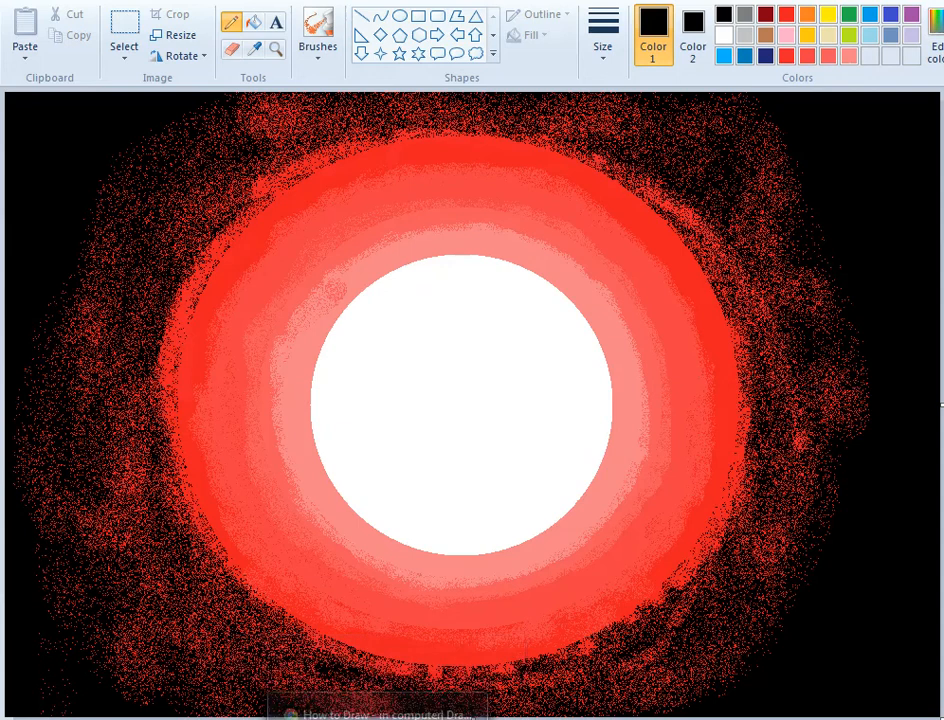
mouse_move(380, 292)
mouse_down()
mouse_move(550, 386)
mouse_move(656, 412)
mouse_up()
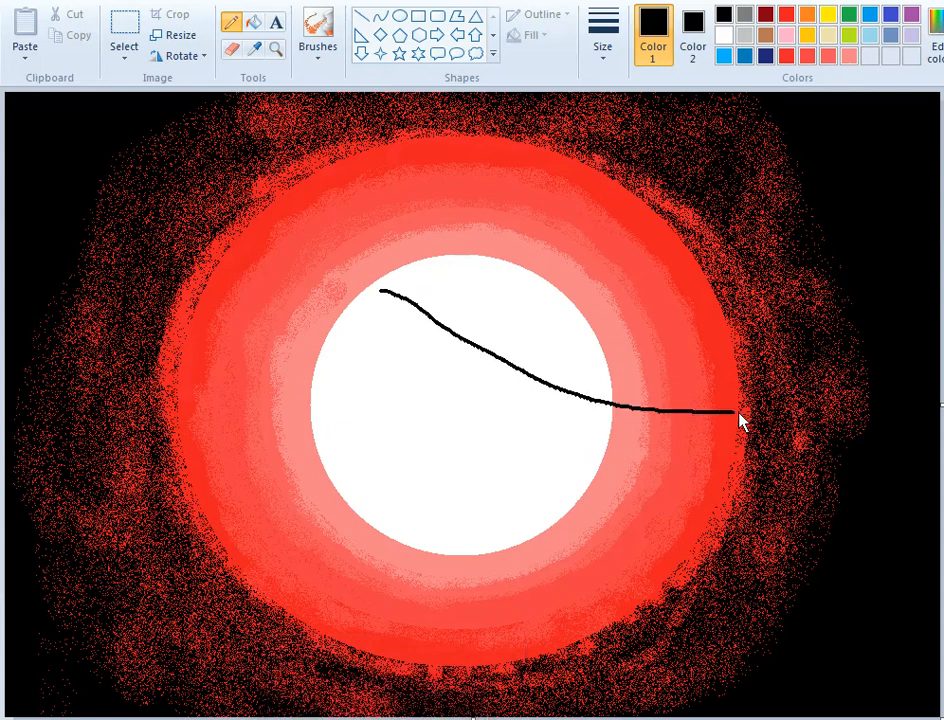
drag(739, 418, 866, 410)
mouse_move(376, 584)
mouse_down()
mouse_move(518, 526)
mouse_move(560, 490)
mouse_up()
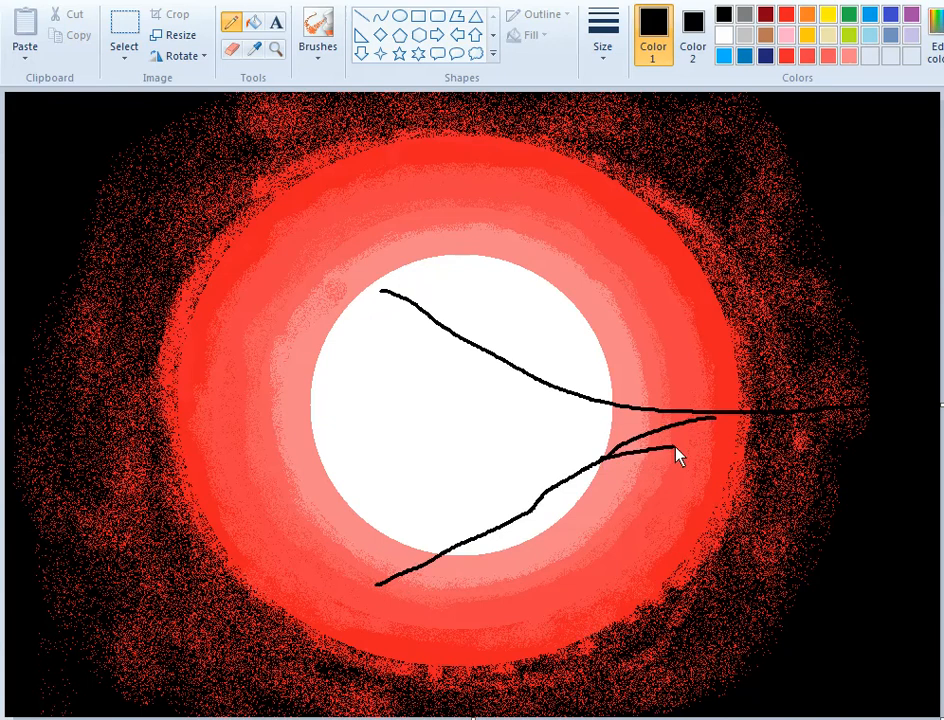
drag(737, 431, 868, 424)
Draw side branches off the lower branch toward the left rings, redrawing the upper-left one, and add a left fork to the upper branch.
drag(553, 490, 310, 508)
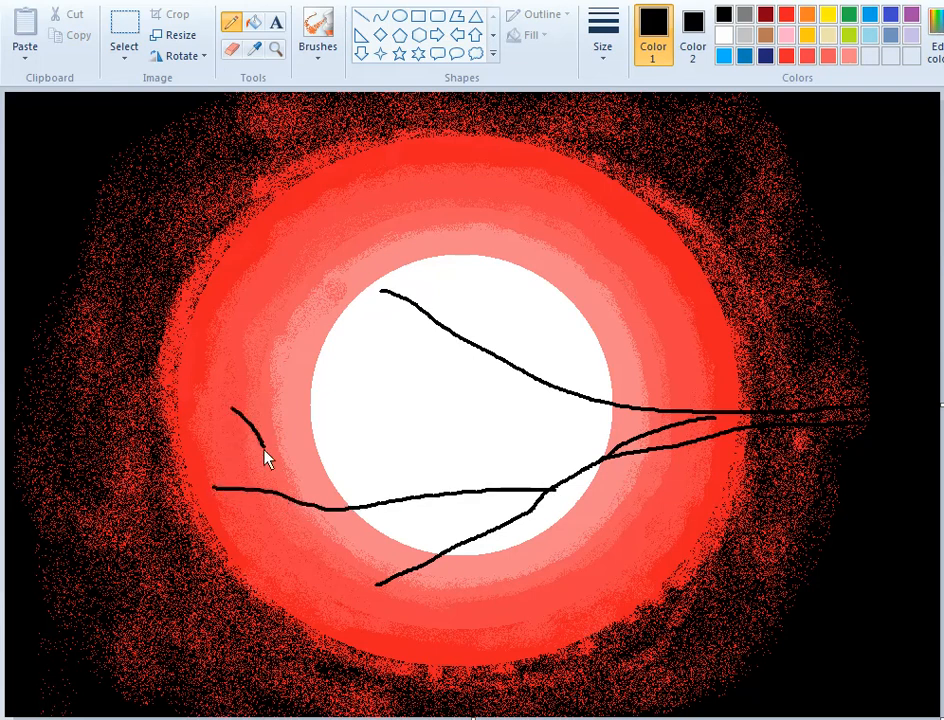
mouse_move(265, 457)
mouse_down()
mouse_move(340, 498)
mouse_move(380, 505)
mouse_move(478, 500)
mouse_up()
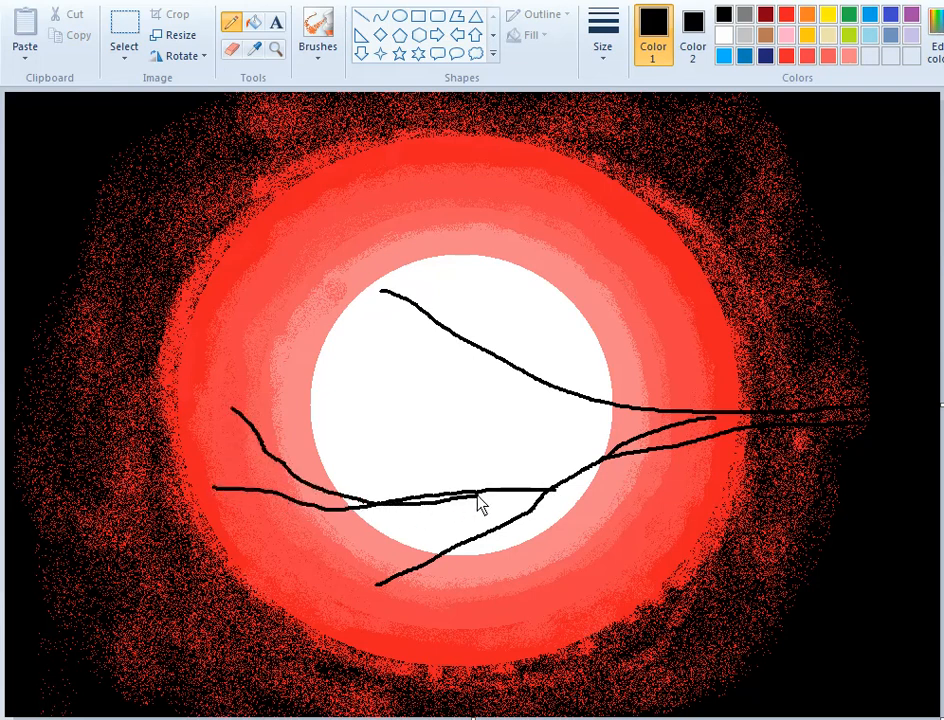
key(ctrl+z)
mouse_move(237, 374)
mouse_down()
mouse_move(302, 434)
mouse_move(427, 494)
mouse_up()
mouse_move(377, 421)
mouse_down()
mouse_move(476, 473)
mouse_move(536, 488)
mouse_up()
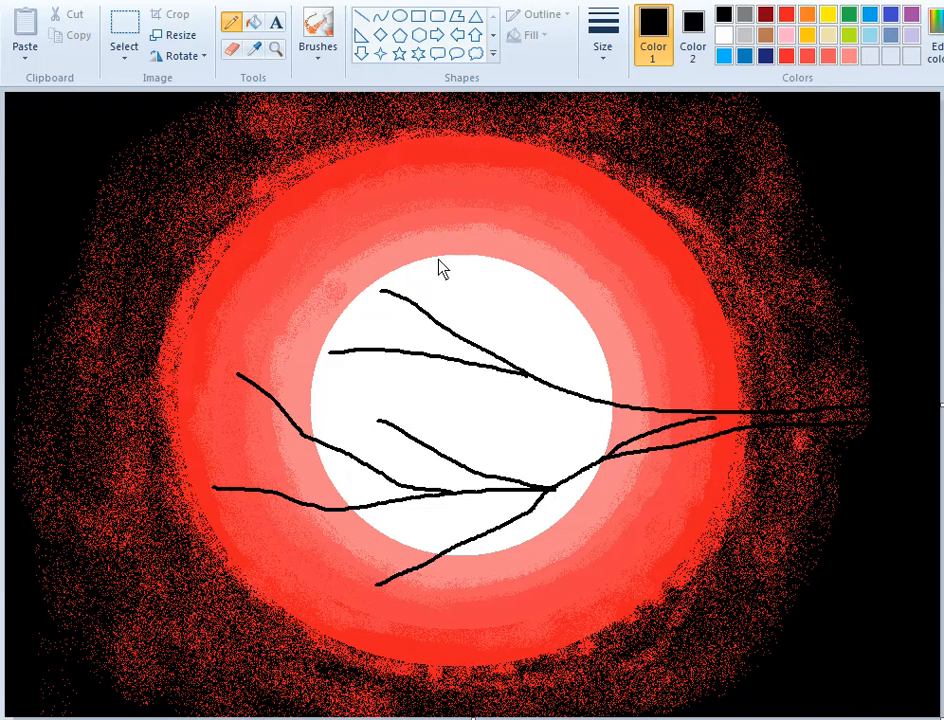
Draw short twigs off the upper branch across the white circle, redoing one, and add a long twig to the lower branch.
mouse_move(428, 250)
mouse_down()
mouse_move(440, 302)
mouse_move(466, 338)
mouse_up()
click(364, 313)
drag(370, 313, 444, 356)
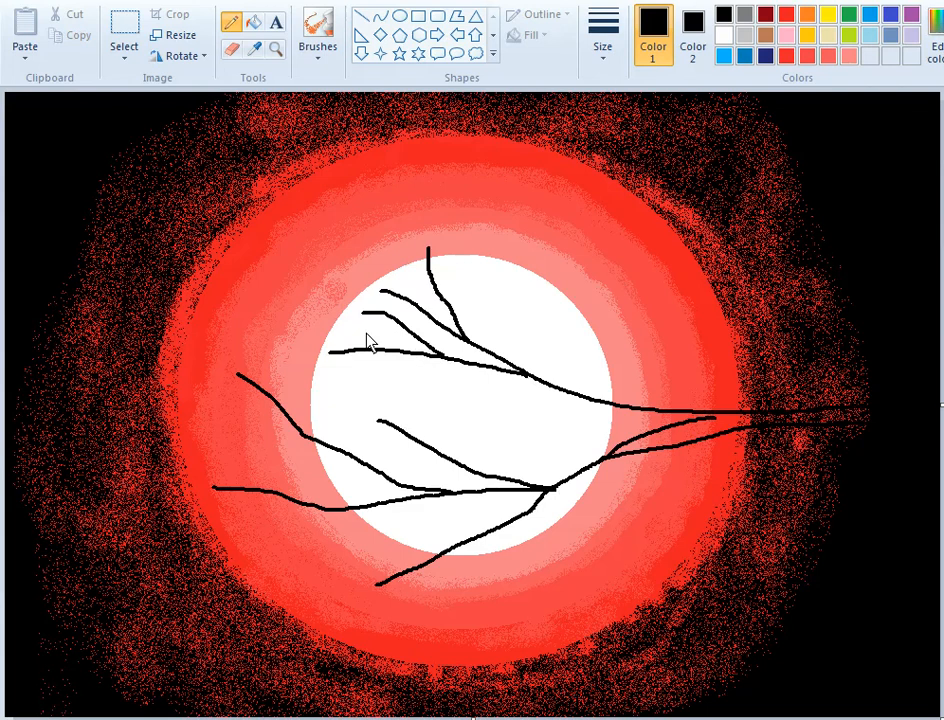
key(ctrl+z)
mouse_move(340, 333)
mouse_down()
mouse_move(401, 353)
mouse_move(401, 320)
mouse_move(436, 364)
mouse_up()
drag(341, 388, 404, 370)
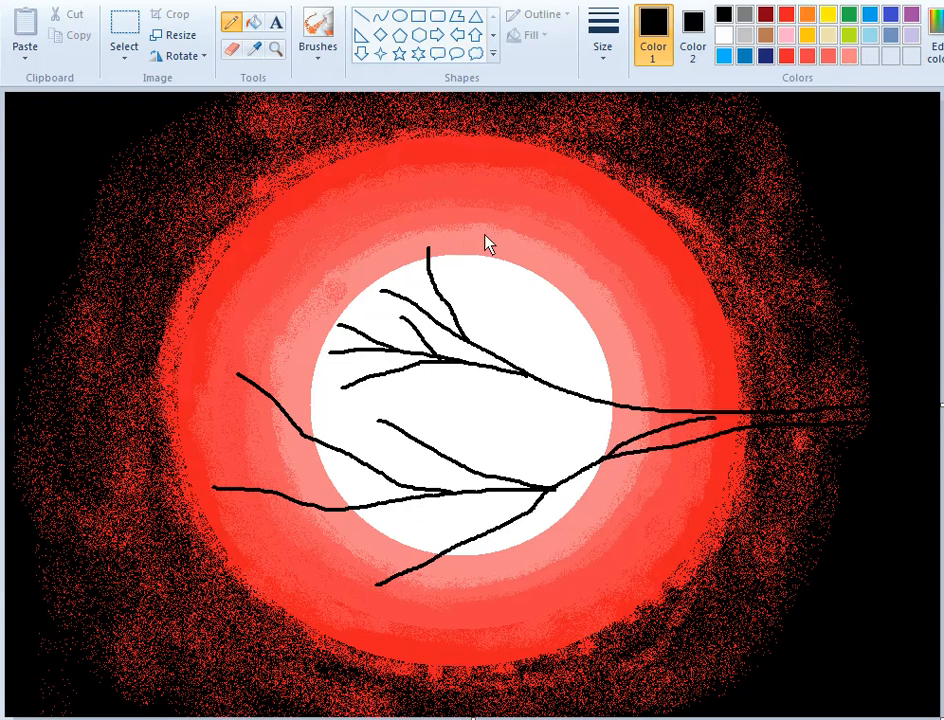
mouse_move(506, 290)
mouse_down()
mouse_move(538, 350)
mouse_move(603, 400)
mouse_up()
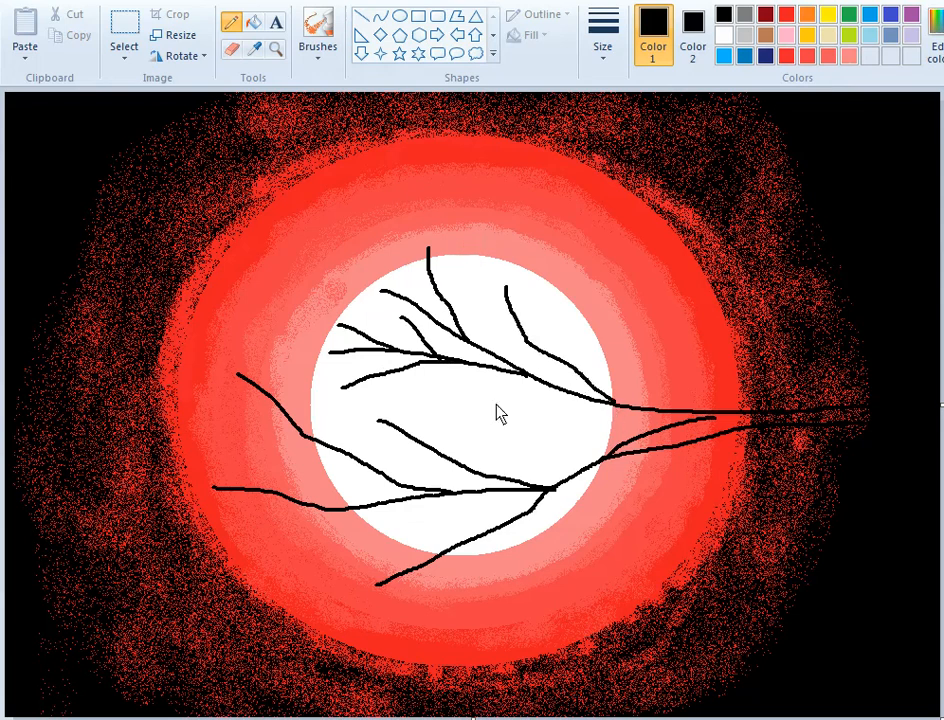
drag(444, 407, 603, 451)
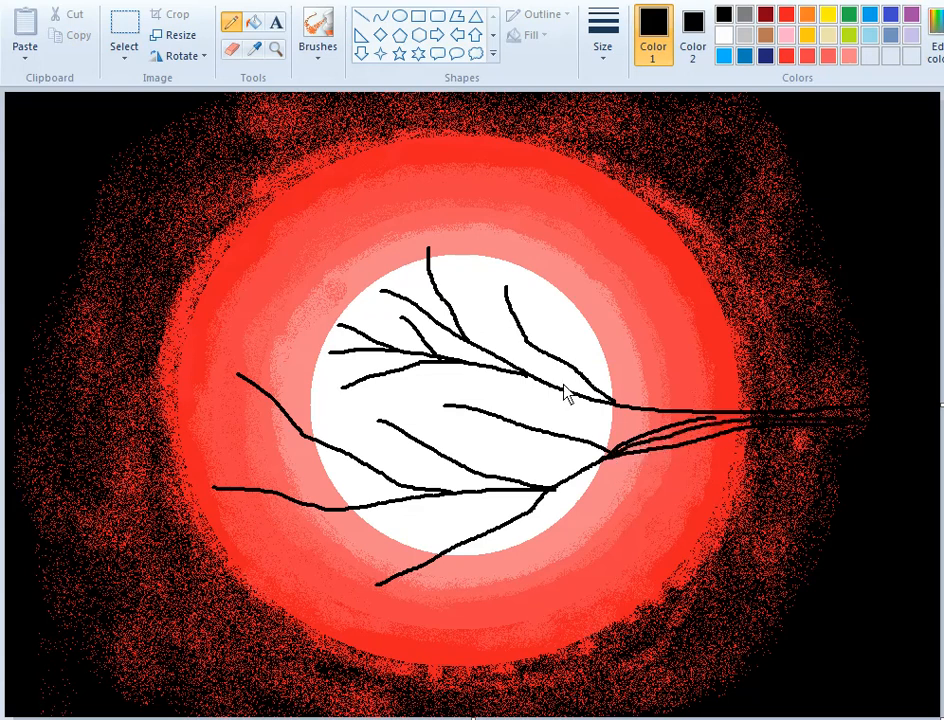
Thicken the converging branch lines into a solid black trunk reaching the halo's right edge, undoing the stray blob beneath them.
drag(679, 419, 781, 416)
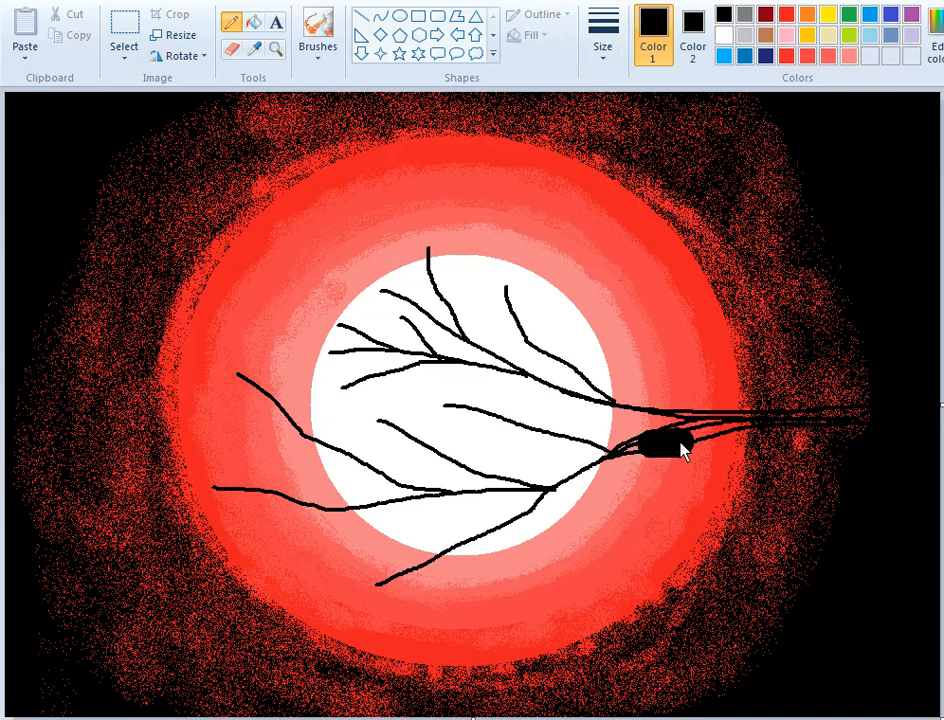
key(ctrl+z)
mouse_move(725, 437)
mouse_down()
mouse_move(858, 421)
mouse_move(927, 426)
mouse_move(830, 430)
mouse_up()
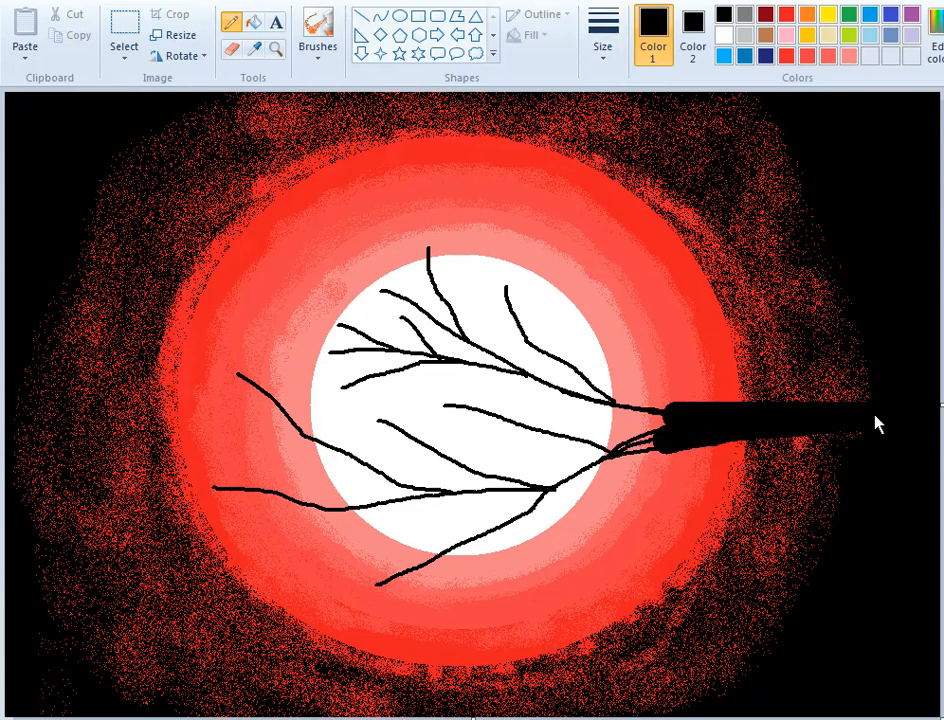
With the Pencil at its thickest size, taper the trunk's blunt end into the upper and lower branches.
click(599, 60)
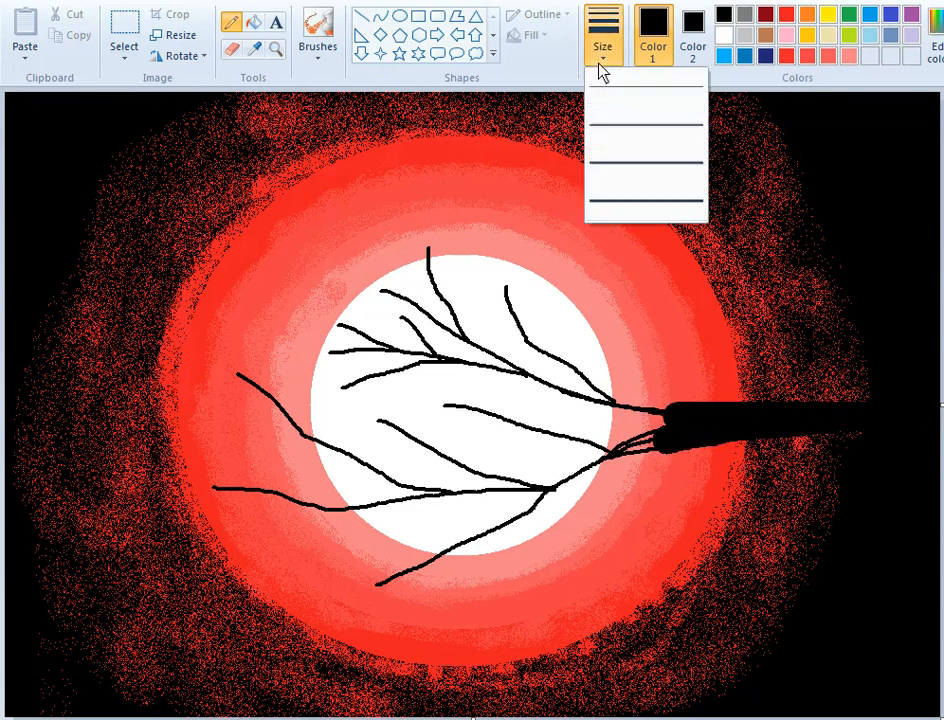
click(640, 203)
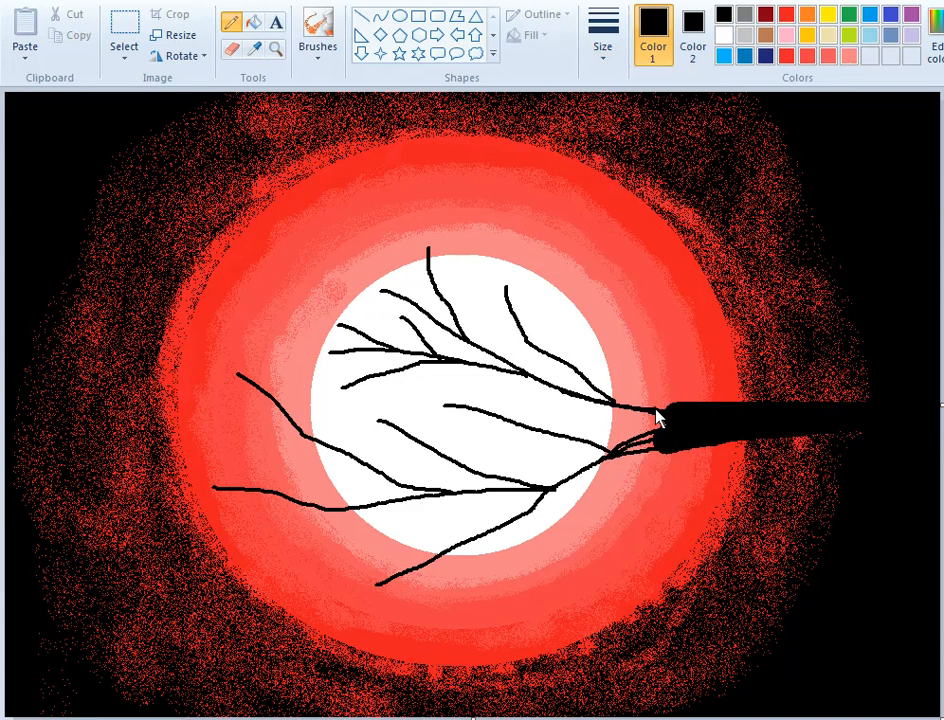
mouse_move(638, 418)
mouse_down()
mouse_move(672, 428)
mouse_move(615, 420)
mouse_move(559, 389)
mouse_up()
mouse_move(659, 438)
mouse_down()
mouse_move(626, 455)
mouse_move(678, 451)
mouse_move(633, 460)
mouse_up()
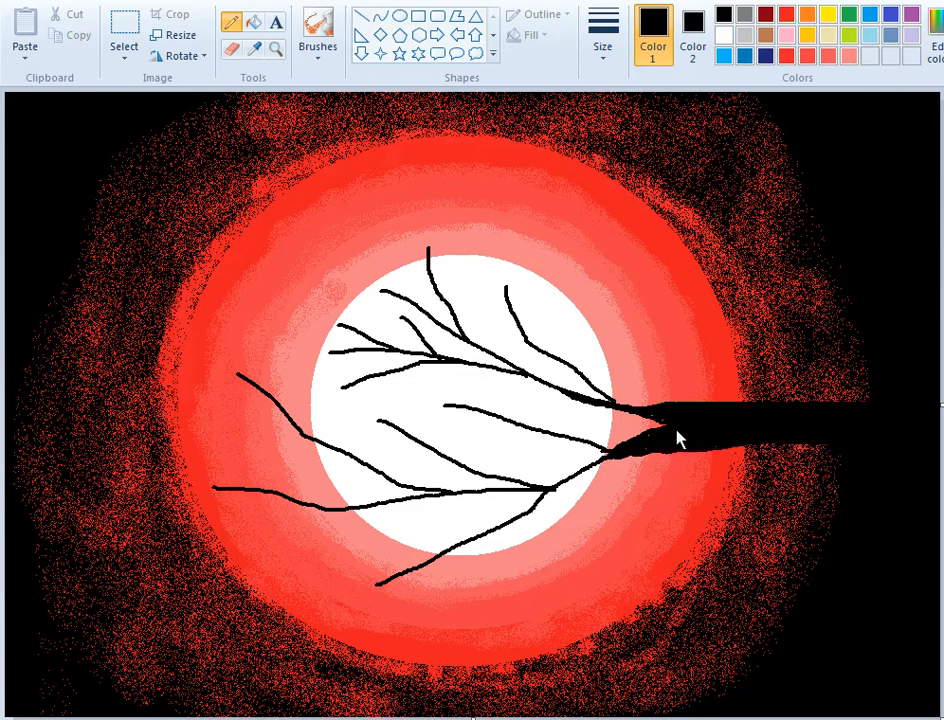
mouse_move(608, 401)
mouse_down()
mouse_move(681, 409)
mouse_move(626, 411)
mouse_move(675, 420)
mouse_up()
Draw twigs near the trunk's fork above the upper and lower branches, undoing and redrawing the thick rightmost one.
mouse_move(560, 295)
mouse_down()
mouse_move(605, 379)
mouse_move(636, 412)
mouse_up()
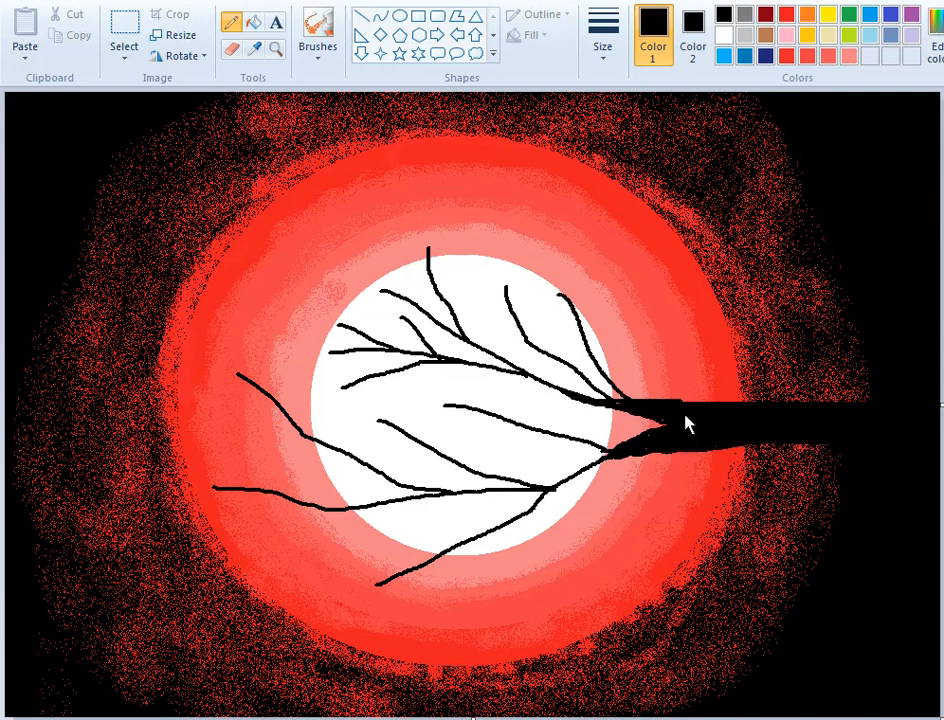
drag(546, 403, 592, 452)
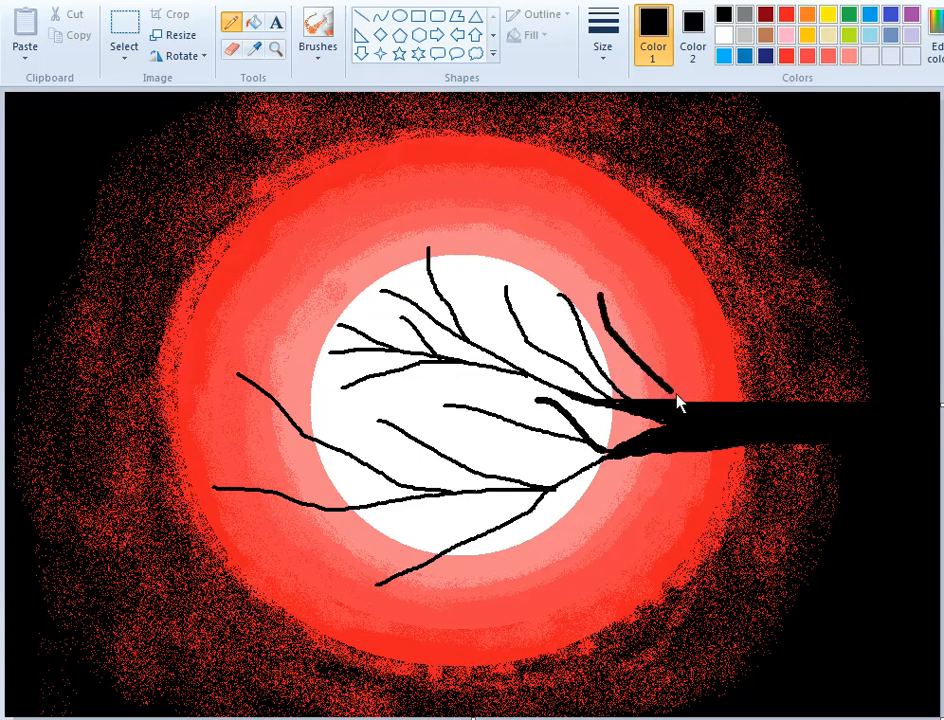
mouse_move(657, 396)
mouse_down()
mouse_move(601, 324)
mouse_move(648, 392)
mouse_up()
key(ctrl+z)
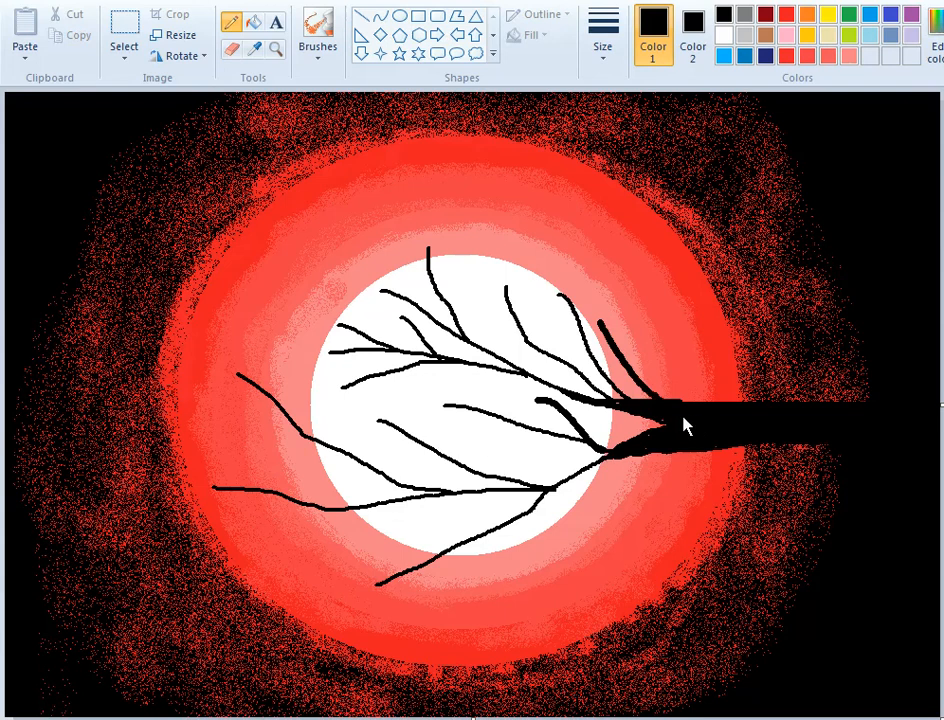
Draw thick twigs on the lower-left branches and below the white circle, and thicken the lower branch toward the trunk.
drag(341, 420, 400, 487)
drag(240, 443, 320, 449)
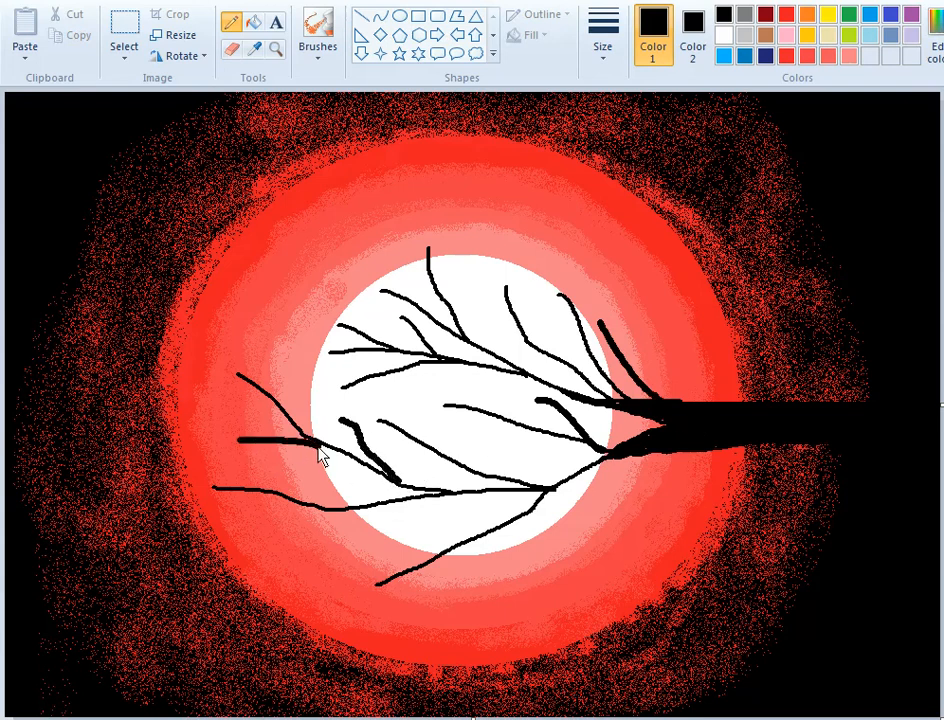
mouse_move(262, 333)
mouse_down()
mouse_move(289, 415)
mouse_move(309, 438)
mouse_up()
drag(267, 557, 368, 507)
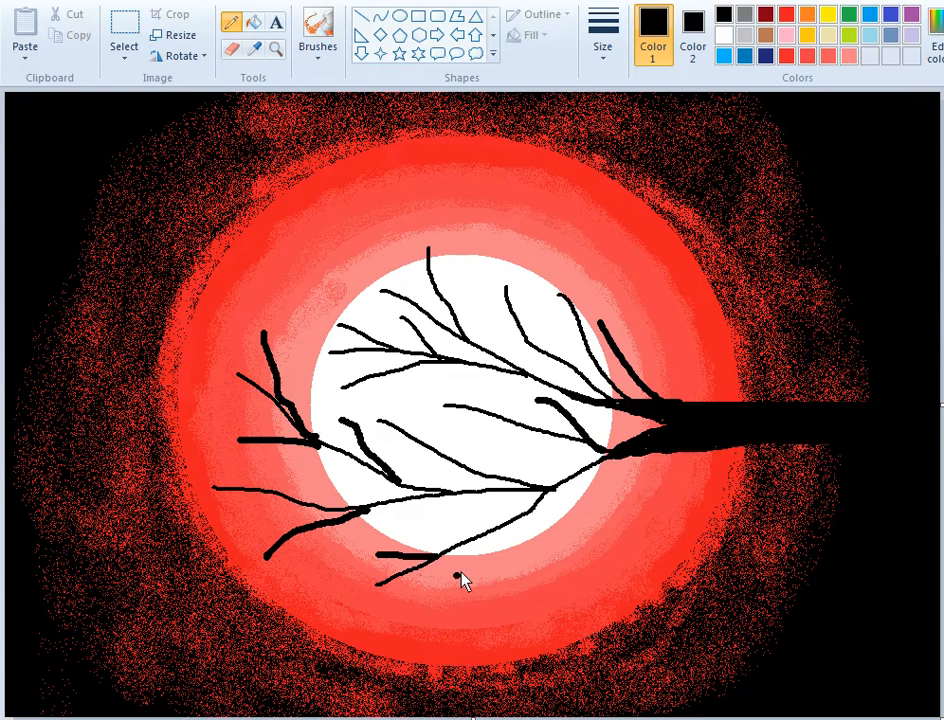
mouse_move(457, 577)
mouse_down()
mouse_move(545, 498)
mouse_move(622, 464)
mouse_up()
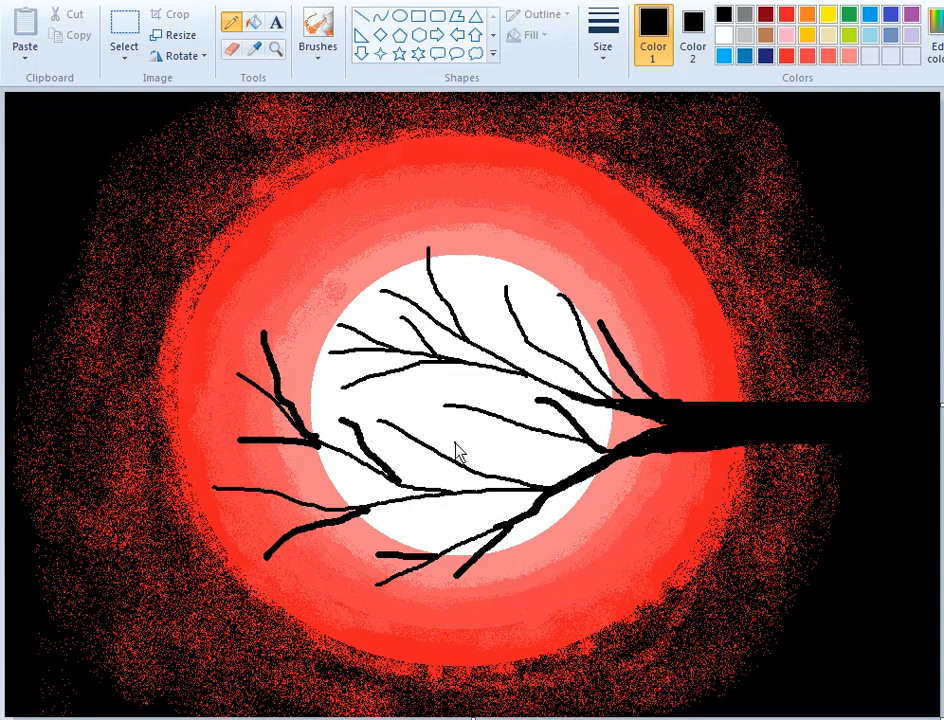
Outline two small birds facing each other on the lower branch with thin black pencil lines.
mouse_move(455, 443)
mouse_down()
mouse_move(435, 488)
mouse_move(409, 512)
mouse_up()
mouse_move(464, 457)
mouse_down()
mouse_move(458, 493)
mouse_move(403, 519)
mouse_up()
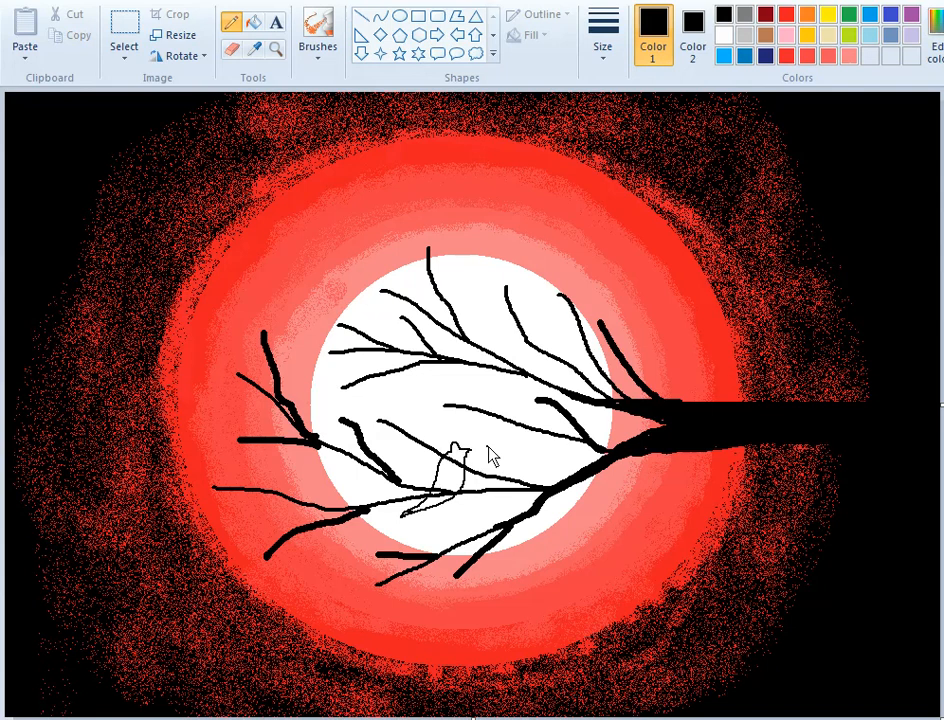
drag(501, 457, 533, 522)
drag(487, 466, 497, 500)
Fill both bird outlines with black, undoing the fill that spills into the white area below the branch.
click(253, 30)
click(450, 475)
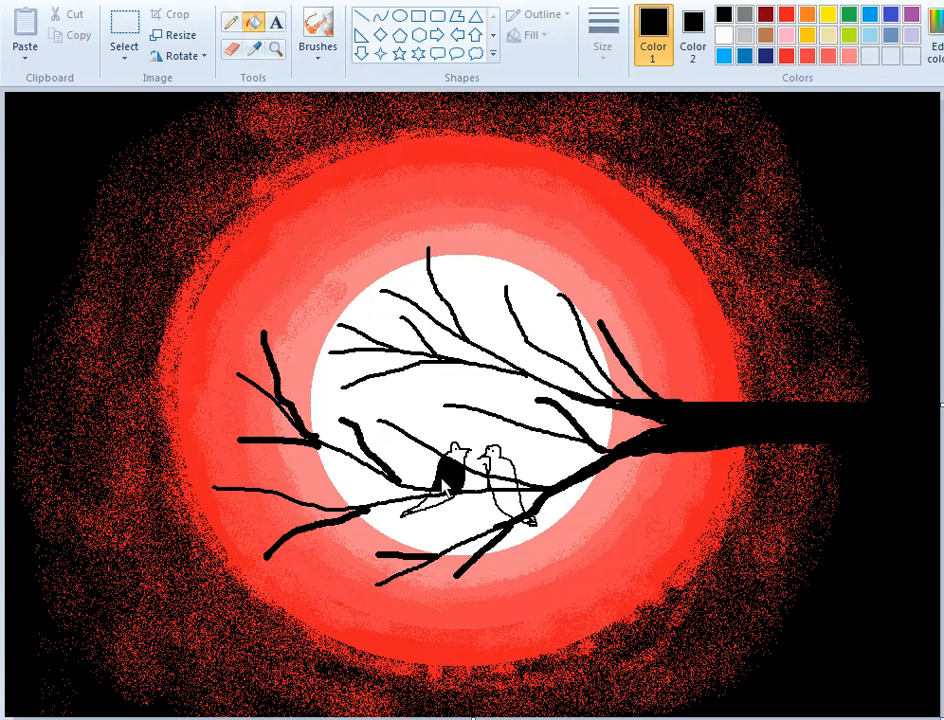
click(445, 512)
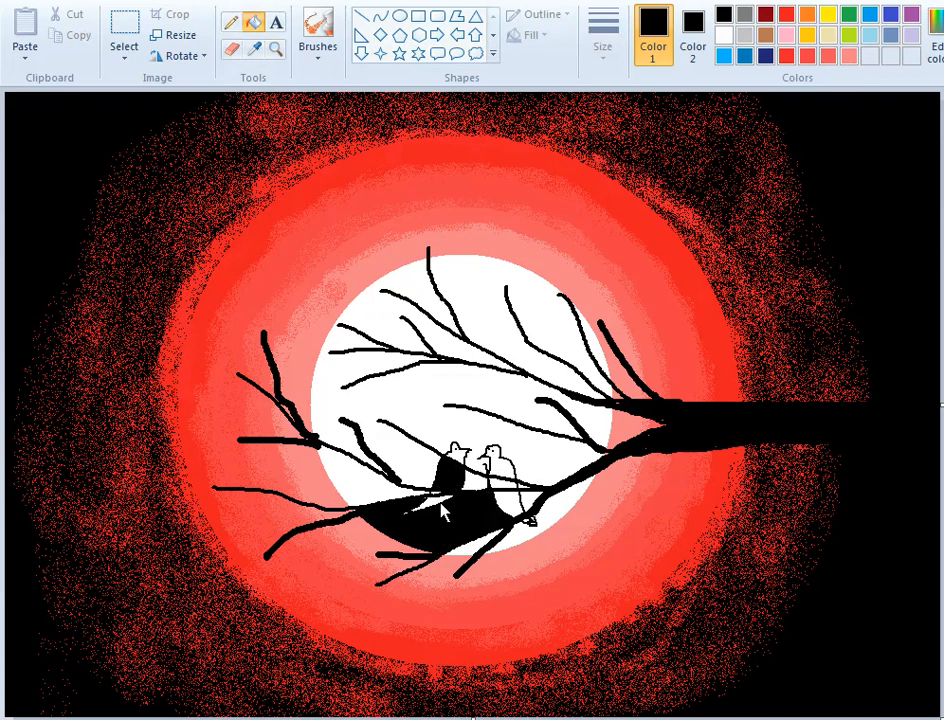
key(ctrl+z)
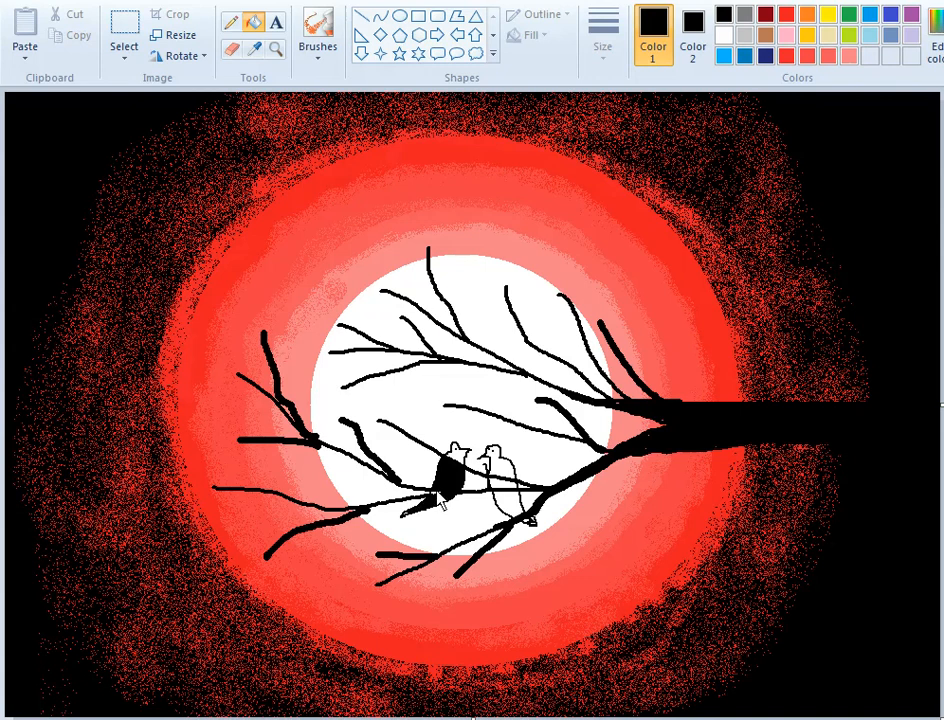
click(455, 455)
click(505, 473)
click(524, 514)
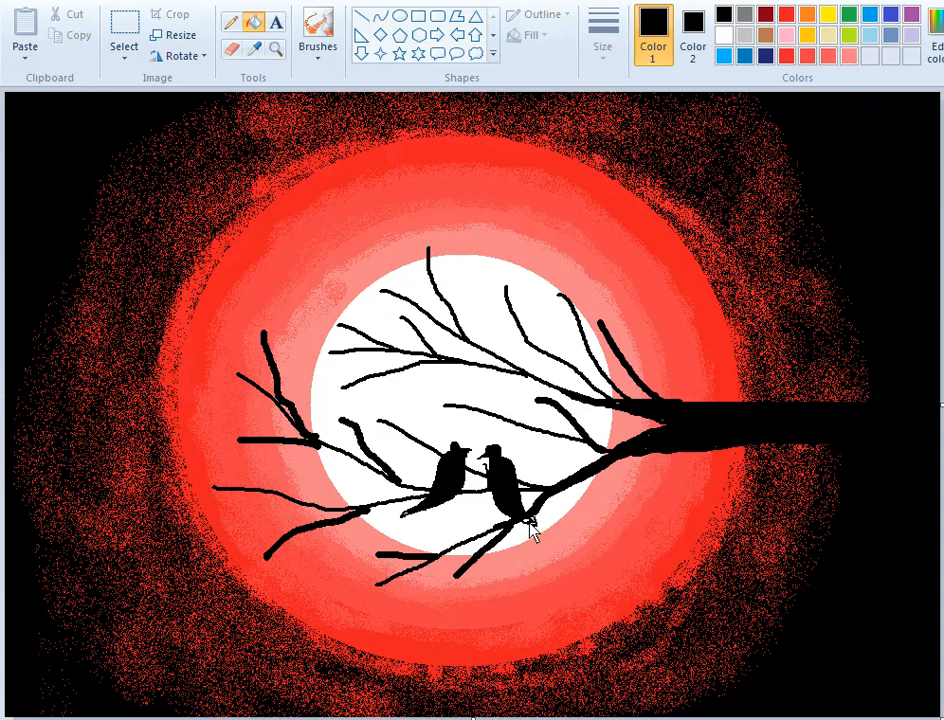
Touch up the birds with the Pencil: extend both tails in black and dot white eyes on their heads.
click(231, 22)
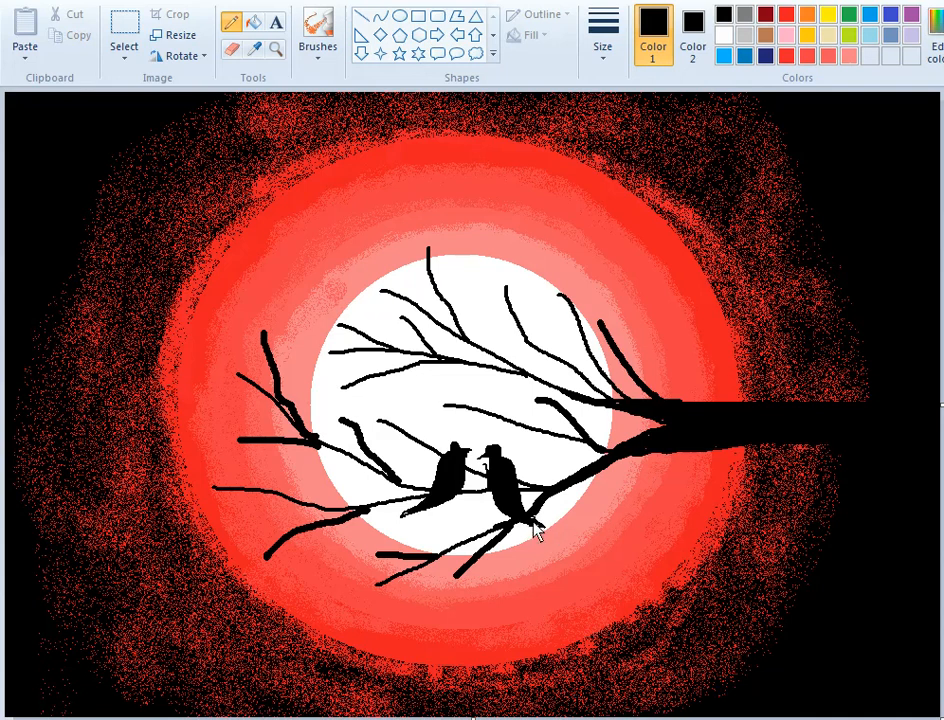
click(722, 35)
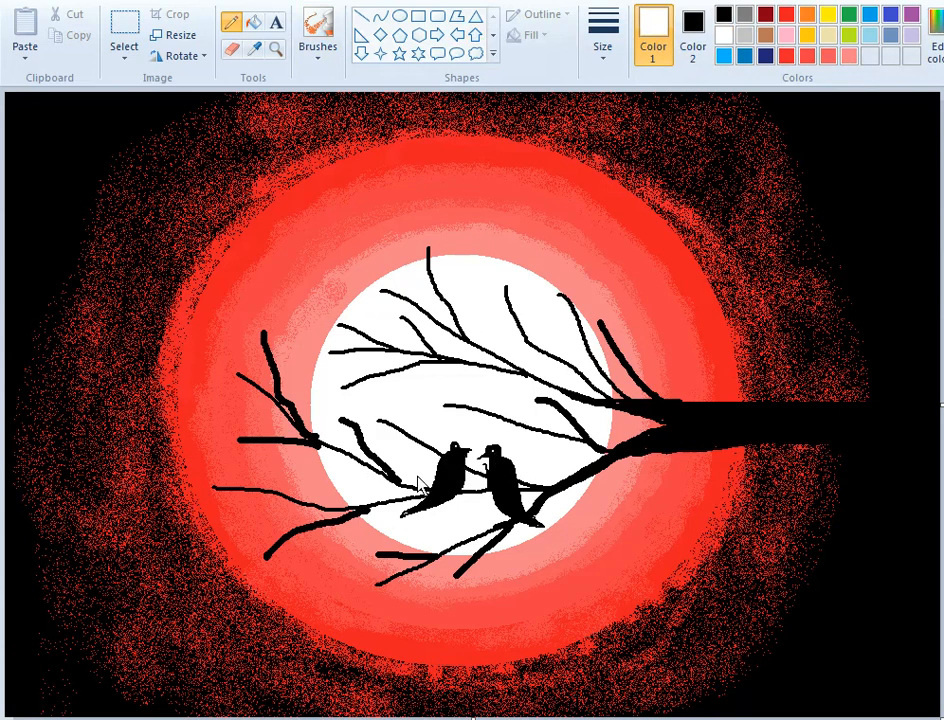
click(728, 16)
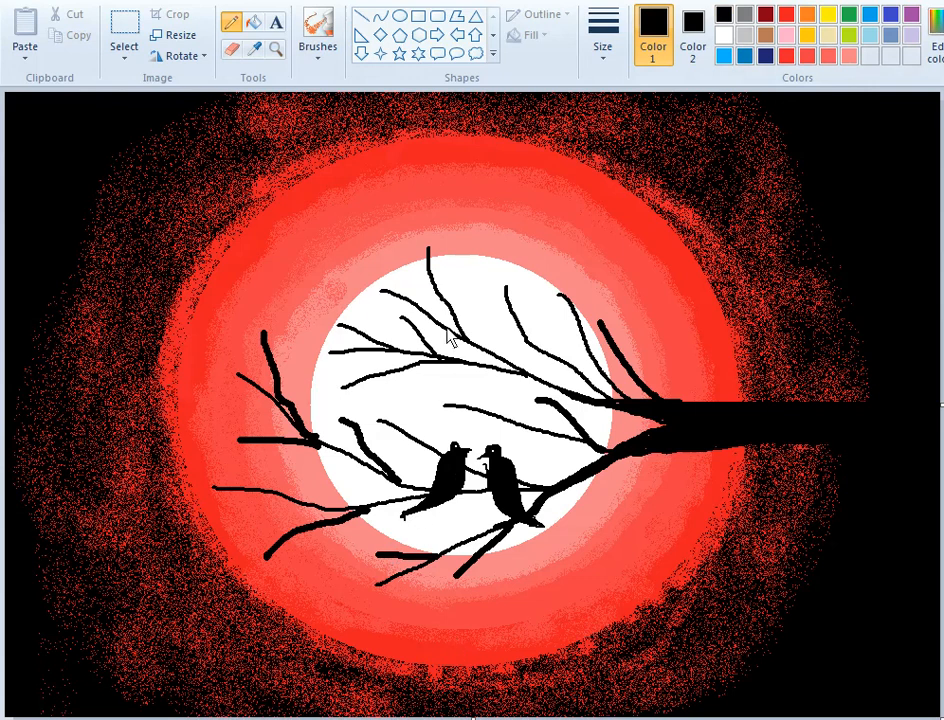
Draw thin black twigs inside the white circle and on the left branches.
mouse_move(486, 290)
mouse_down()
mouse_move(528, 377)
mouse_move(516, 415)
mouse_move(530, 424)
mouse_up()
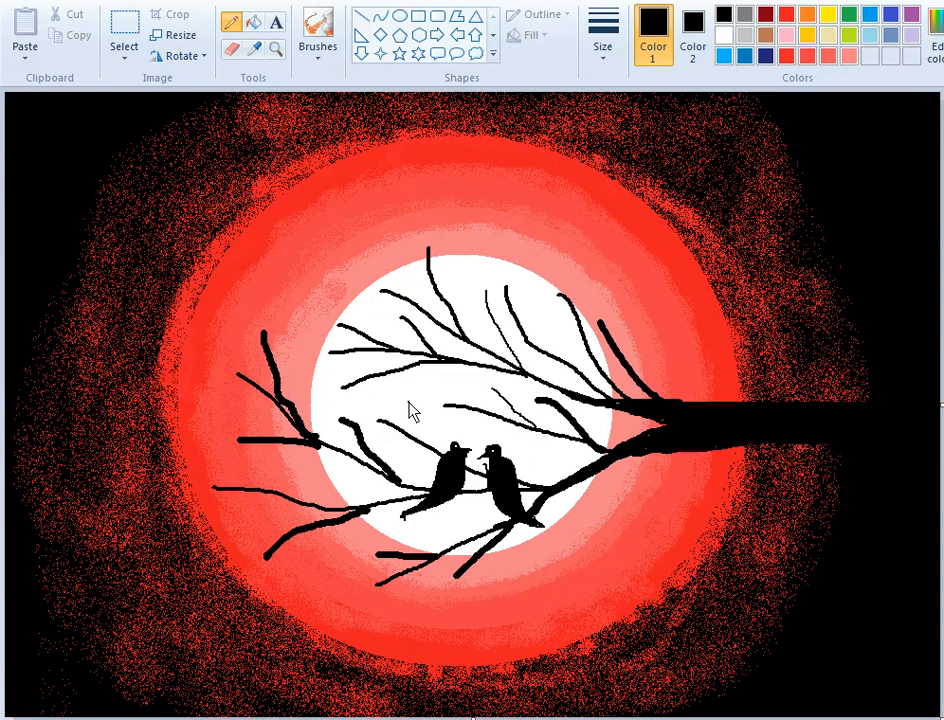
mouse_move(409, 401)
mouse_down()
mouse_move(430, 445)
mouse_move(450, 452)
mouse_up()
drag(321, 413, 334, 439)
drag(272, 458, 313, 488)
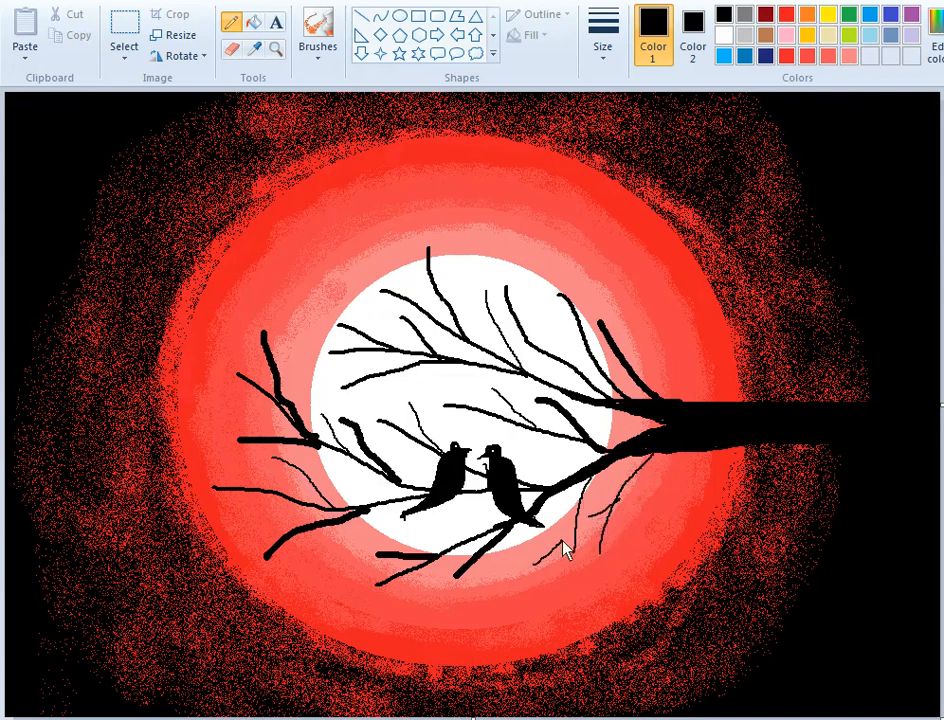
Draw thin black twigs below the trunk's fork and tall ones rising over the upper-right rings.
drag(562, 540, 577, 524)
drag(633, 285, 632, 370)
drag(556, 190, 557, 305)
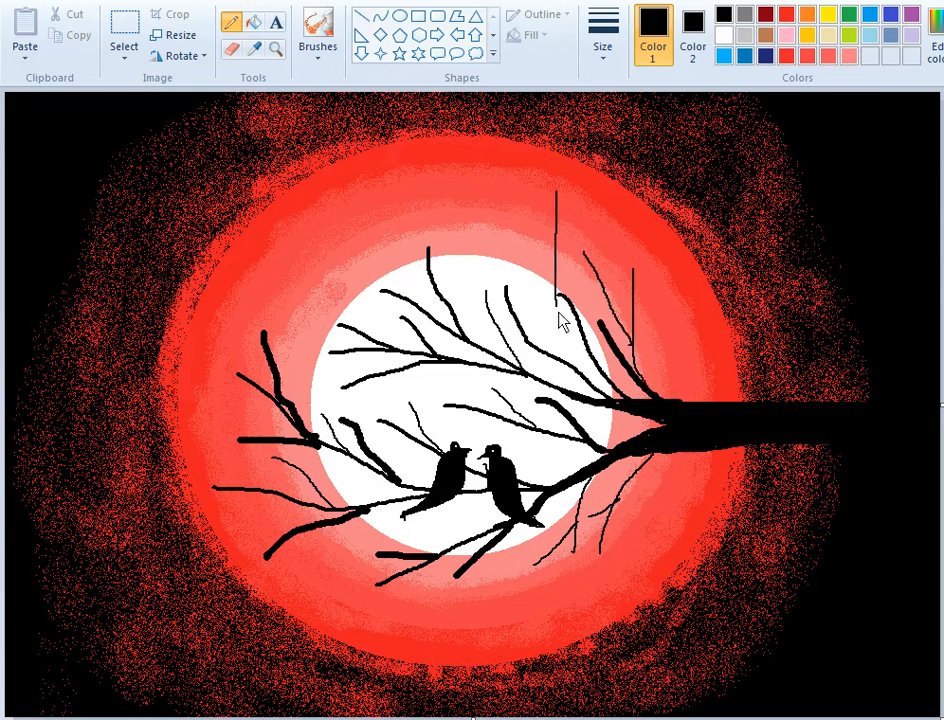
drag(491, 210, 553, 302)
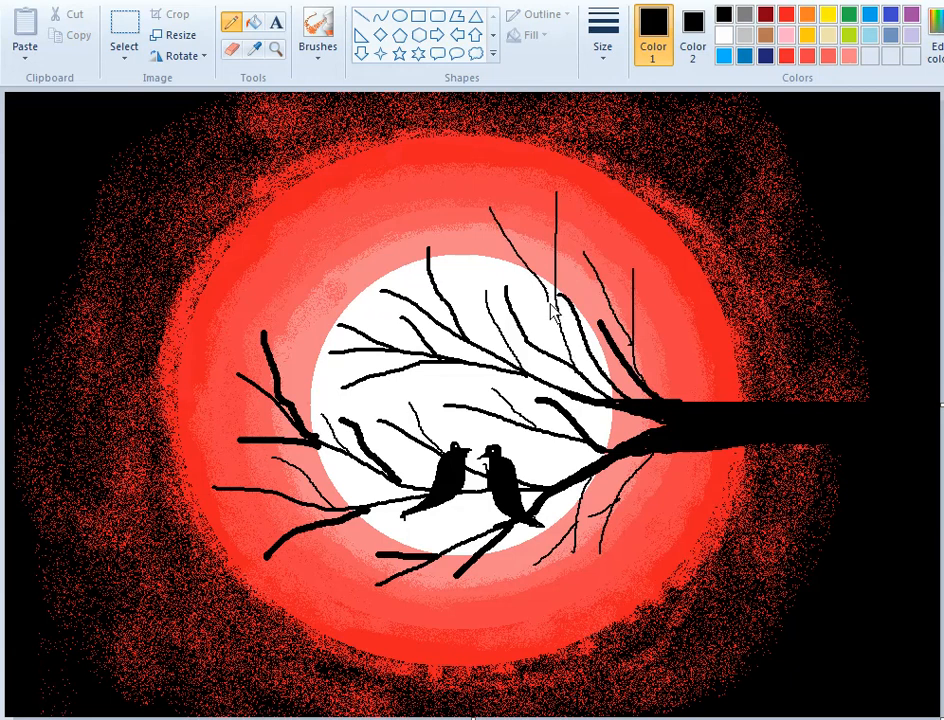
mouse_move(463, 240)
mouse_down()
mouse_move(531, 266)
mouse_move(554, 314)
mouse_up()
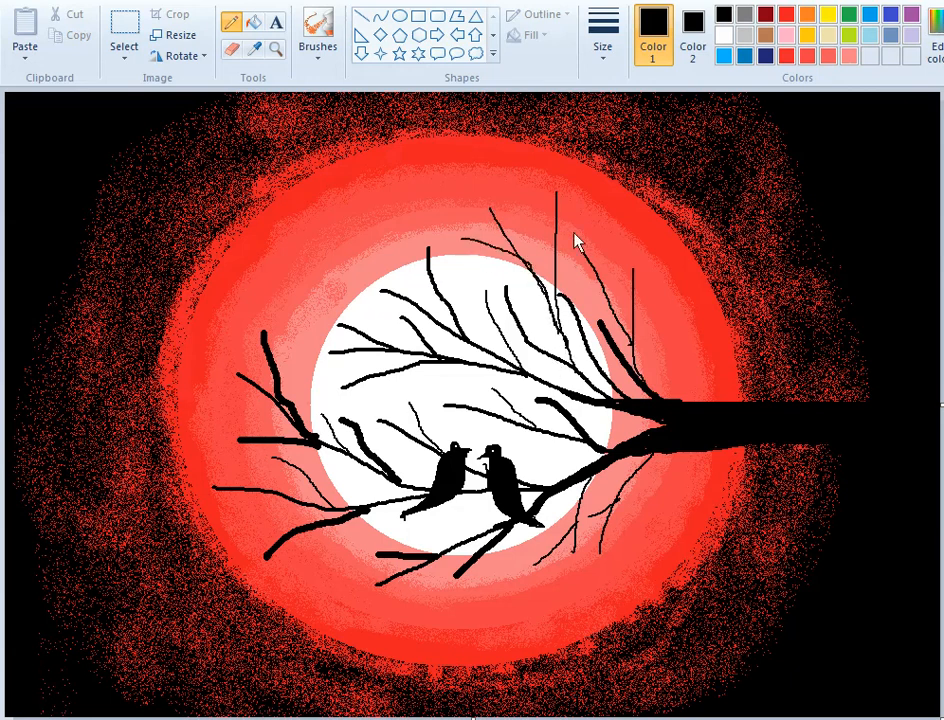
Set both colours to red and spray the black background around the halo with the Airbrush, spreading red speckles towards the canvas edges.
click(322, 50)
click(528, 84)
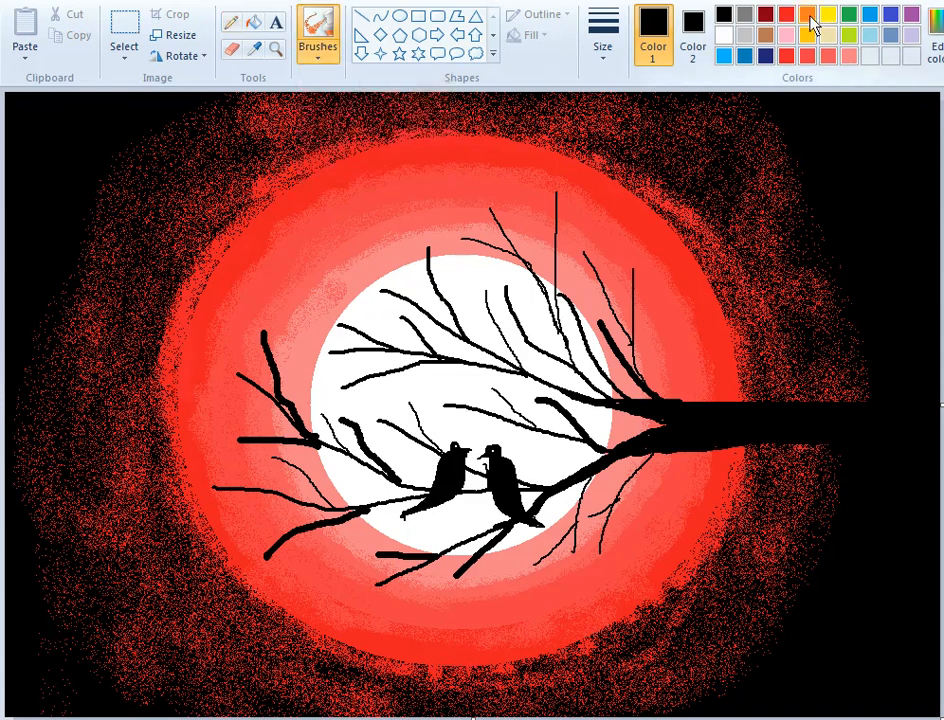
click(807, 14)
click(697, 50)
click(787, 14)
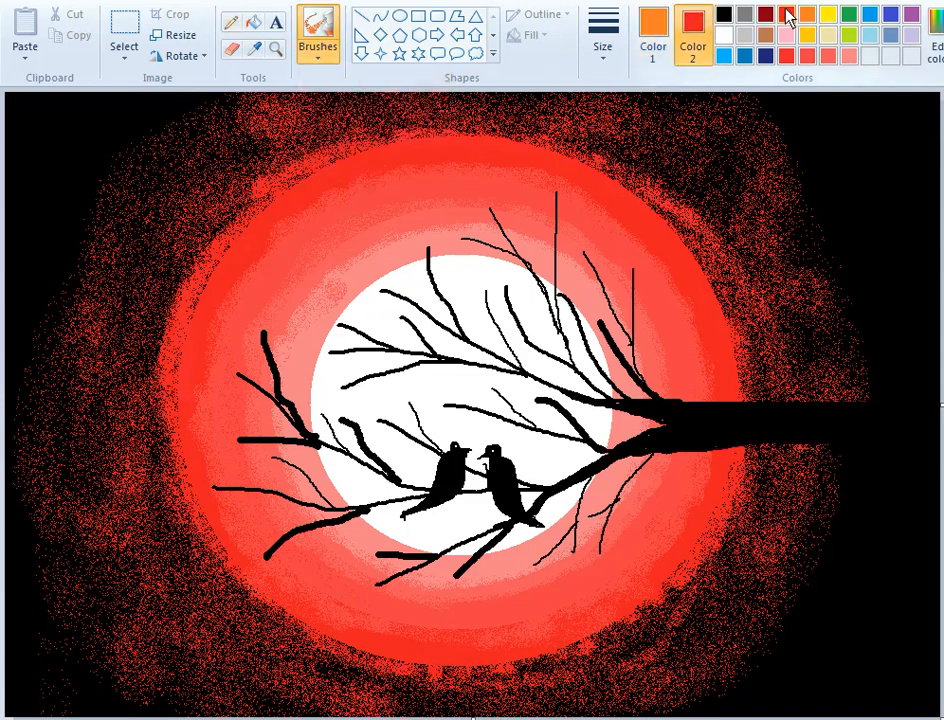
click(653, 35)
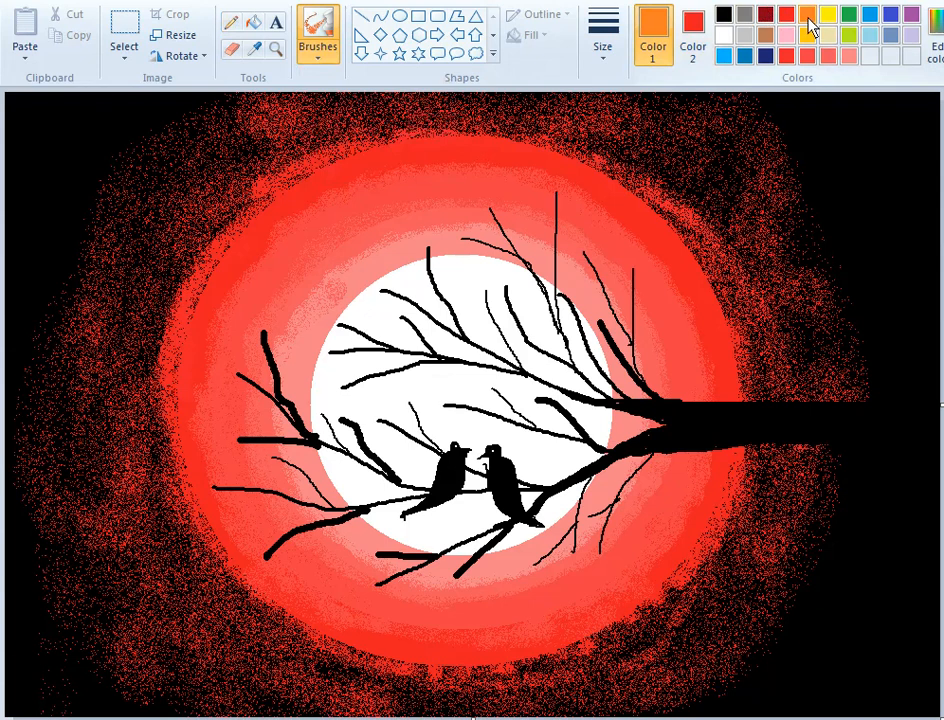
click(787, 14)
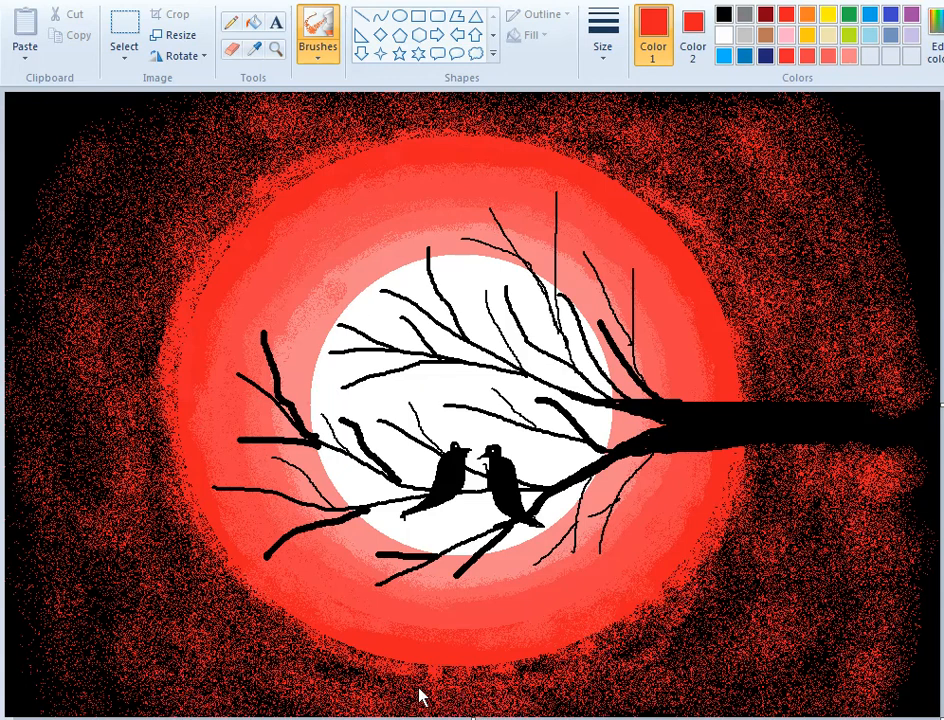
Spray white with the Airbrush around the rim of the white circle to soften its edge into the pink ring.
click(723, 35)
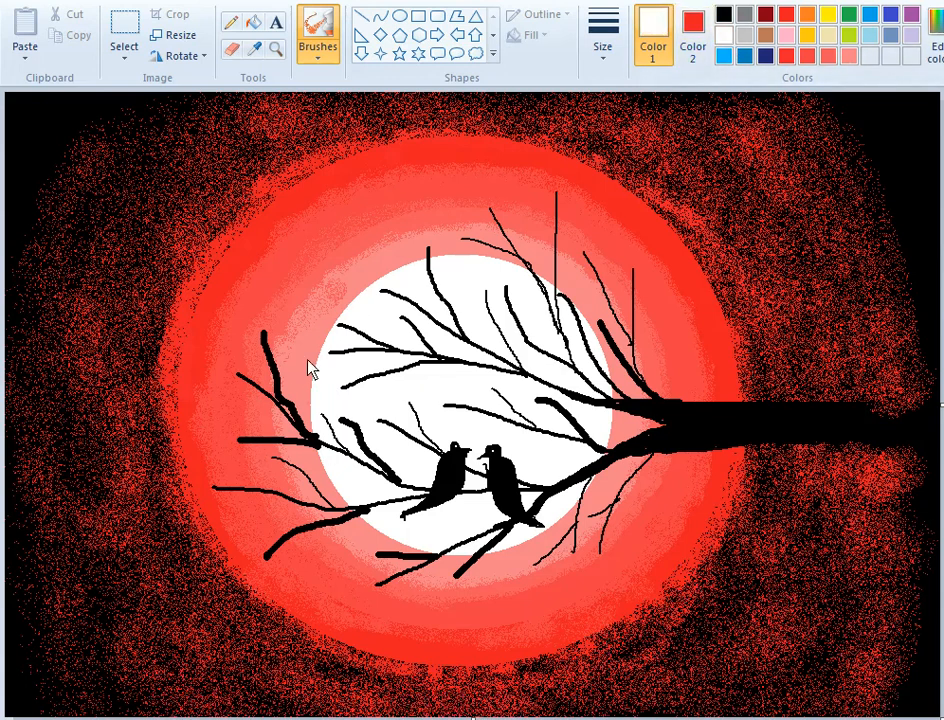
drag(419, 270, 347, 313)
drag(535, 274, 580, 320)
mouse_move(311, 367)
mouse_down()
mouse_move(306, 458)
mouse_move(319, 493)
mouse_up()
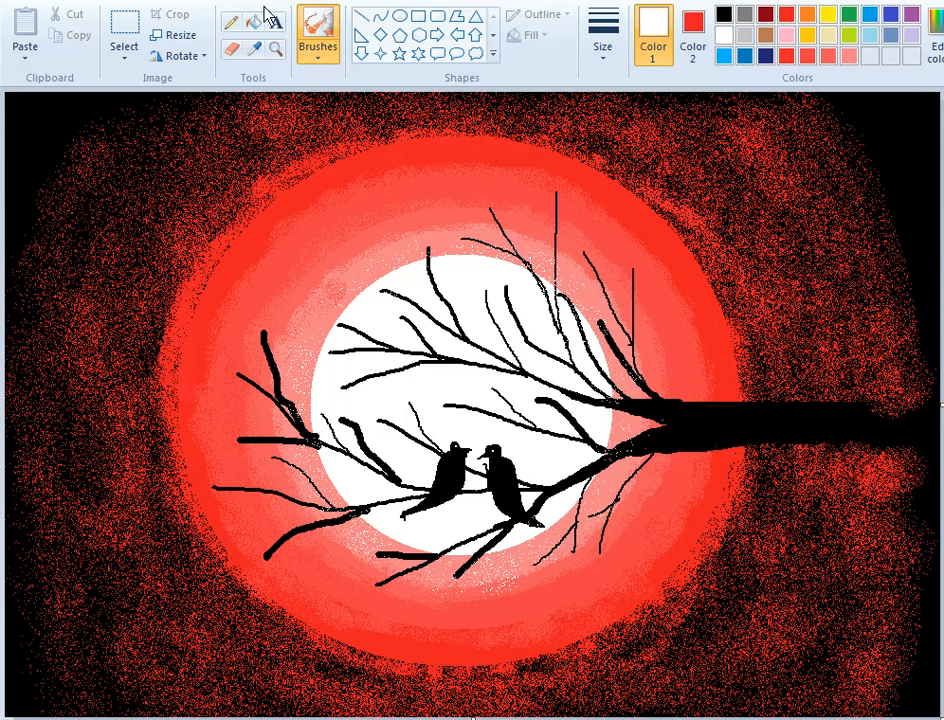
Dot white stars along the upper edge and upper-right corner of the sky with the Pencil at its thickest size.
click(232, 23)
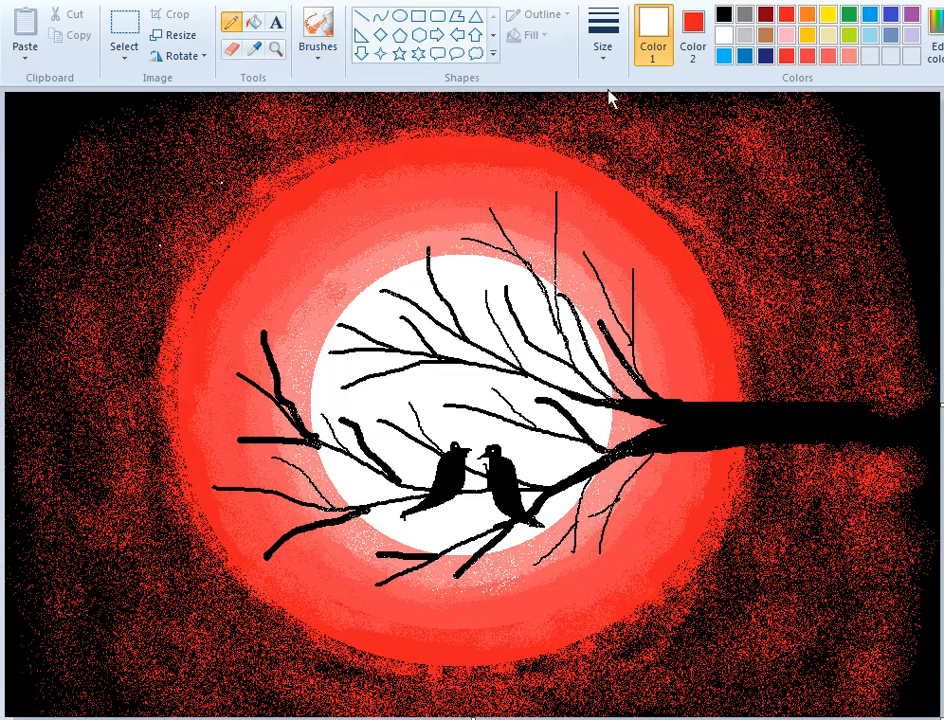
click(608, 52)
click(640, 162)
click(508, 131)
click(652, 132)
click(857, 158)
click(904, 115)
click(925, 161)
click(906, 244)
Dot white stars over the upper-left corner and left side of the sky, undoing one stray stroke.
click(53, 152)
click(23, 104)
click(23, 155)
drag(57, 237, 78, 228)
key(ctrl+z)
click(65, 238)
click(157, 278)
click(115, 414)
click(228, 243)
Dot white stars down the right side of the disc and across the lower-left part of the sky.
click(661, 257)
click(812, 360)
click(830, 491)
click(805, 571)
click(719, 528)
click(93, 357)
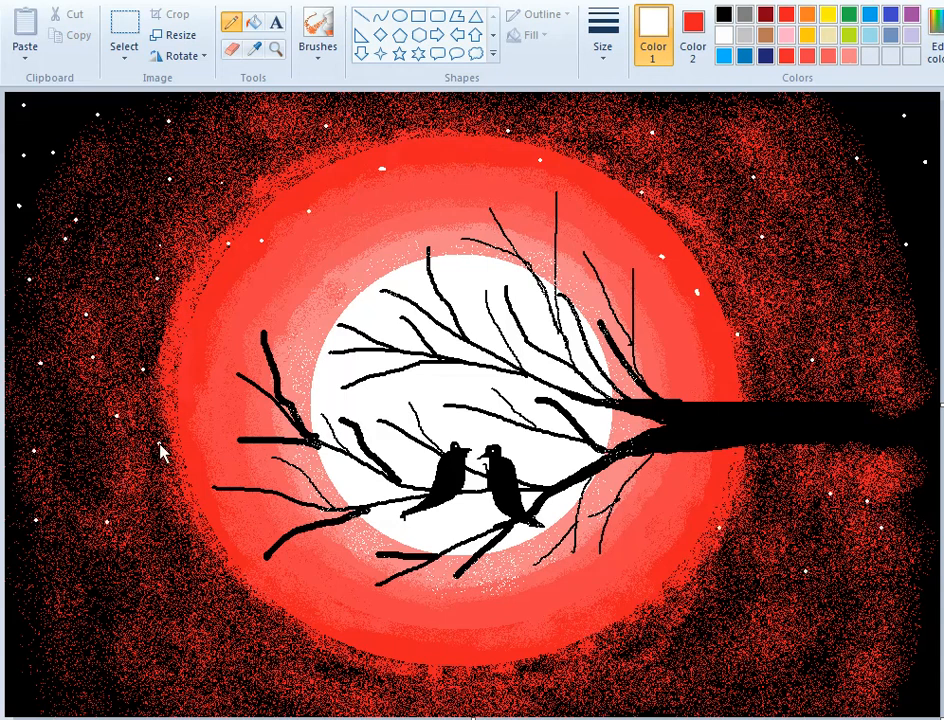
click(159, 443)
click(216, 559)
click(75, 601)
Add tiny white stars in the upper-right corner of the sky with the Pencil at its thinnest size.
click(603, 40)
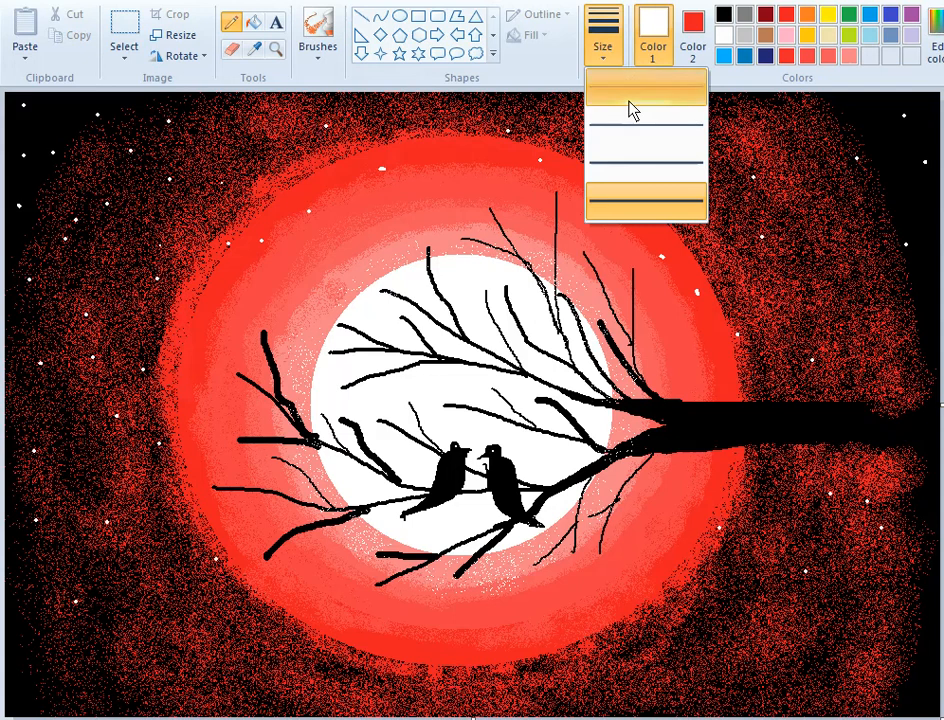
click(627, 100)
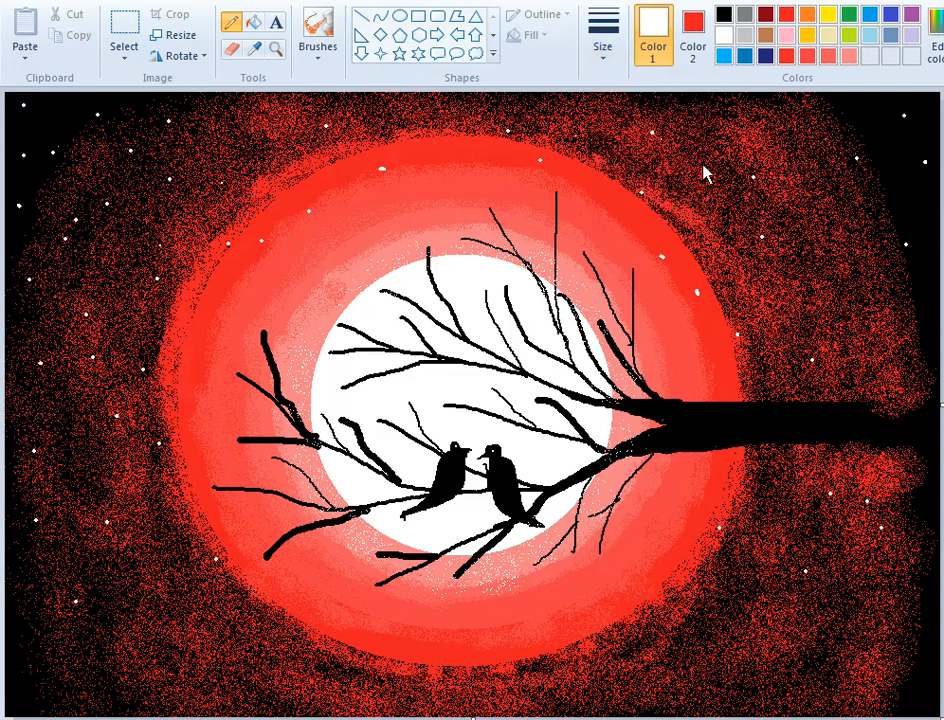
click(815, 165)
drag(863, 120, 868, 123)
click(905, 141)
click(916, 173)
Set the Pencil to its thickest size and scatter more white stars over the upper-right sky, above the trunk.
click(603, 38)
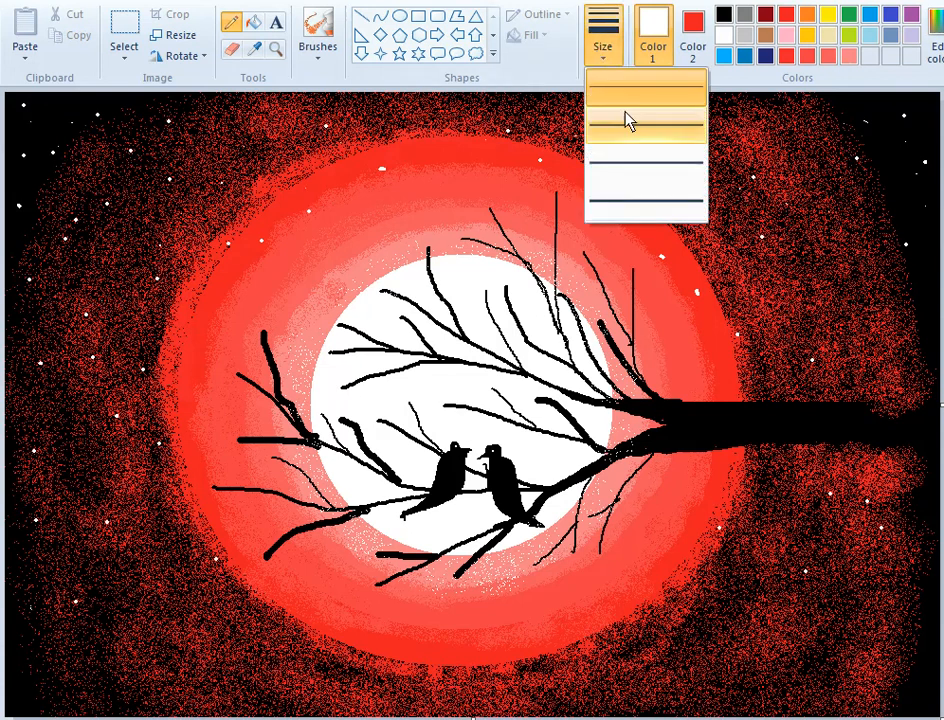
click(655, 190)
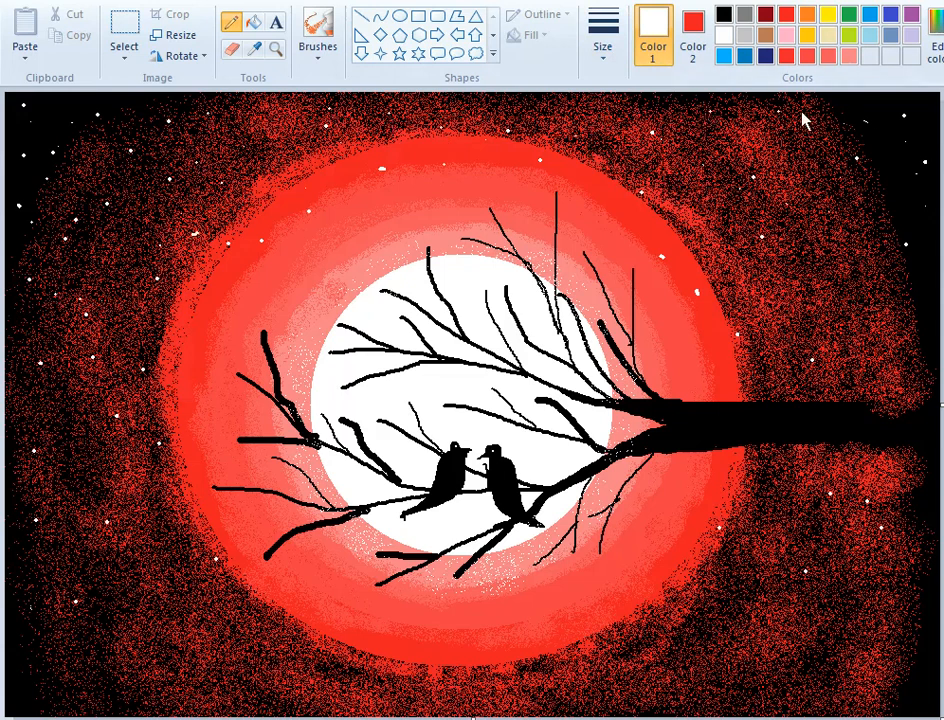
click(906, 107)
click(908, 165)
click(905, 187)
click(869, 158)
click(925, 232)
click(928, 276)
click(871, 267)
click(896, 318)
click(810, 268)
Dot white stars above the disc's upper-left rim, down the lower-right canvas edge and in the lower-left corner.
click(253, 135)
click(235, 107)
click(935, 583)
click(935, 597)
click(936, 640)
drag(40, 654, 38, 660)
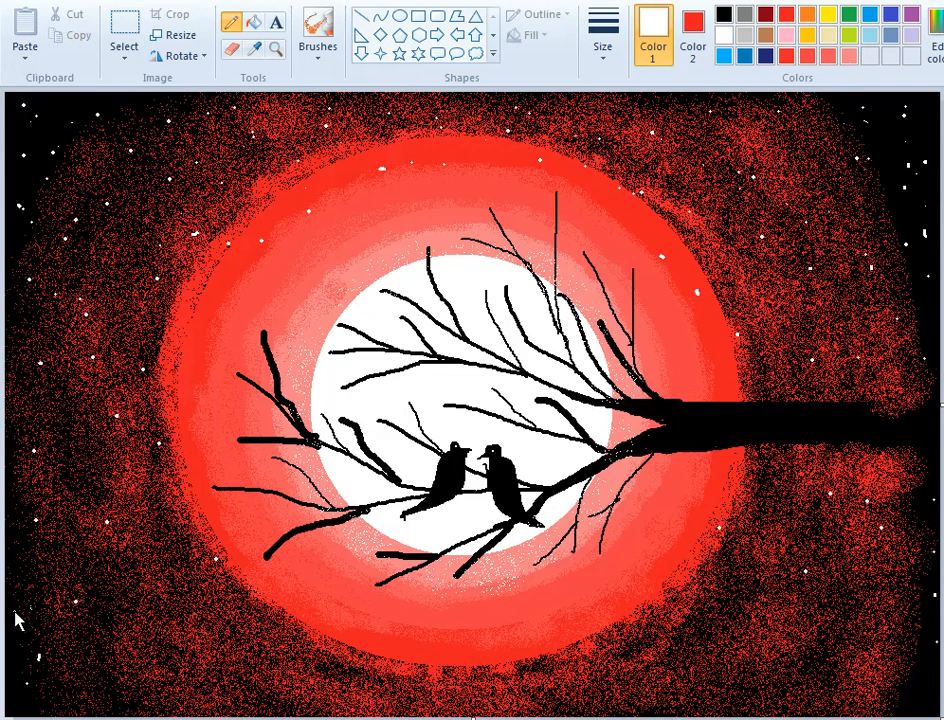